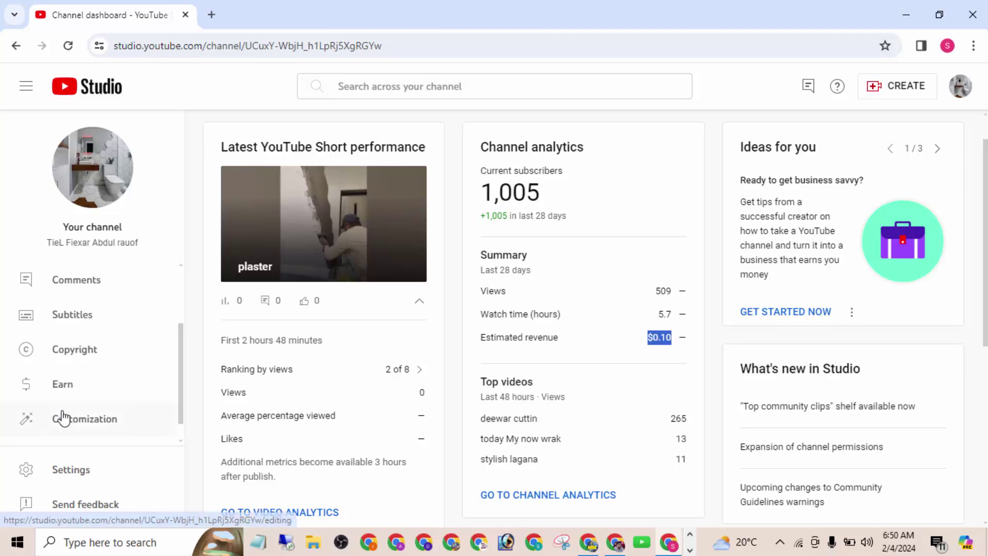
Look over the Earn page, and compare the monetization information in the channel content lists for Videos and Shorts.
{"action": "left_click", "coordinate": [62, 397]}
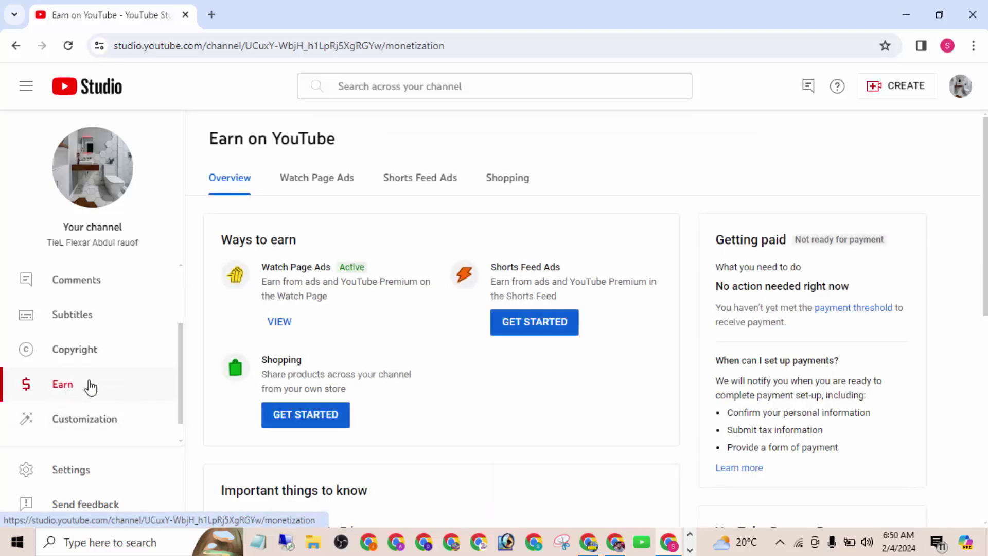
{"action": "left_click_drag", "start_coordinate": [178, 338], "coordinate": [178, 276]}
{"action": "left_click", "coordinate": [78, 315]}
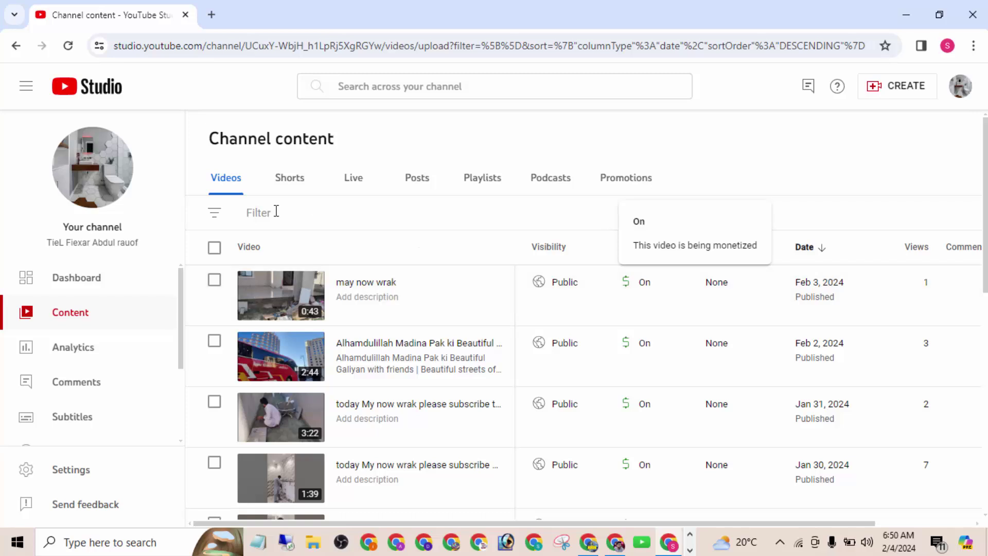
{"action": "left_click", "coordinate": [298, 178]}
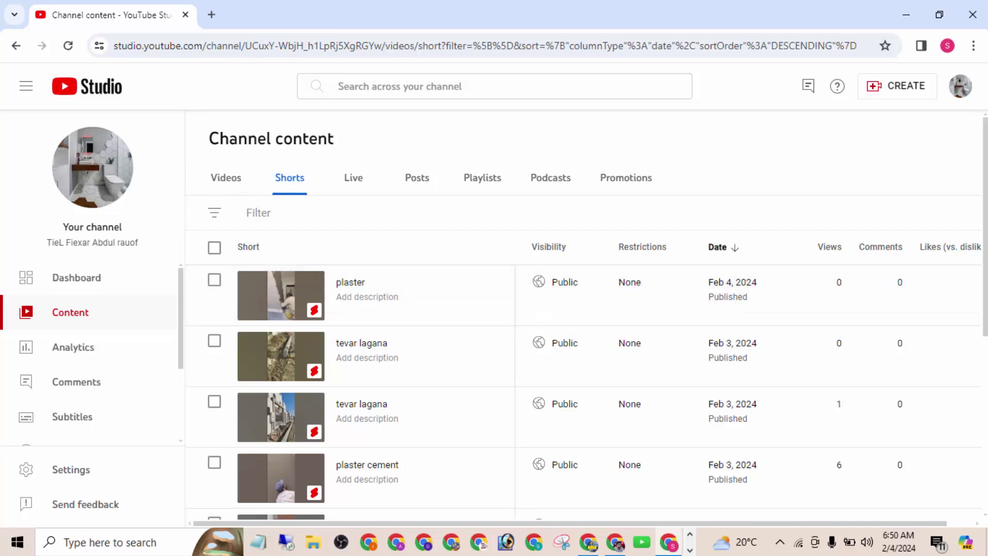
{"action": "scroll", "coordinate": [642, 160], "scroll_direction": "down", "scroll_amount": 1}
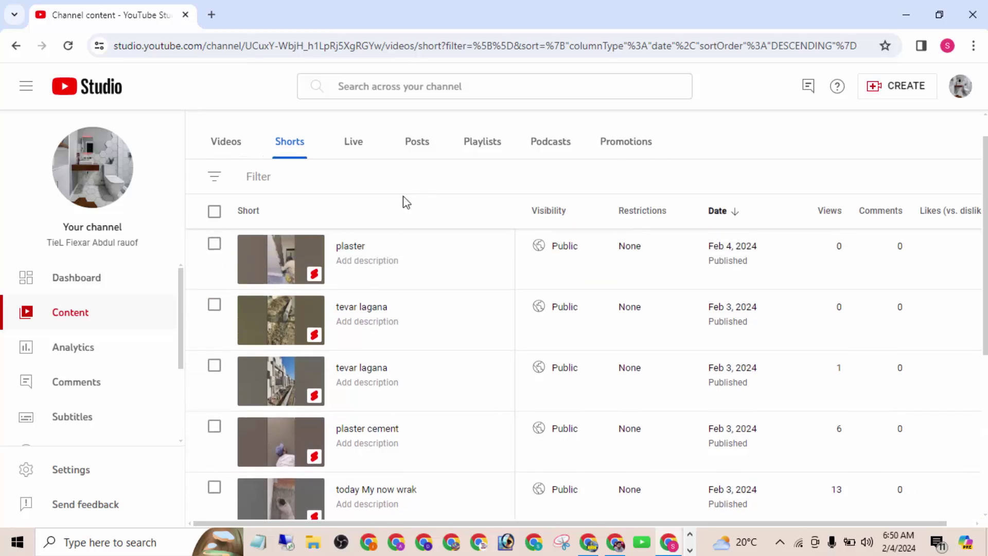
Go through the channel dashboard to the Earn page and review its Watch Page Ads section, including Ad suitability.
{"action": "left_click", "coordinate": [107, 290]}
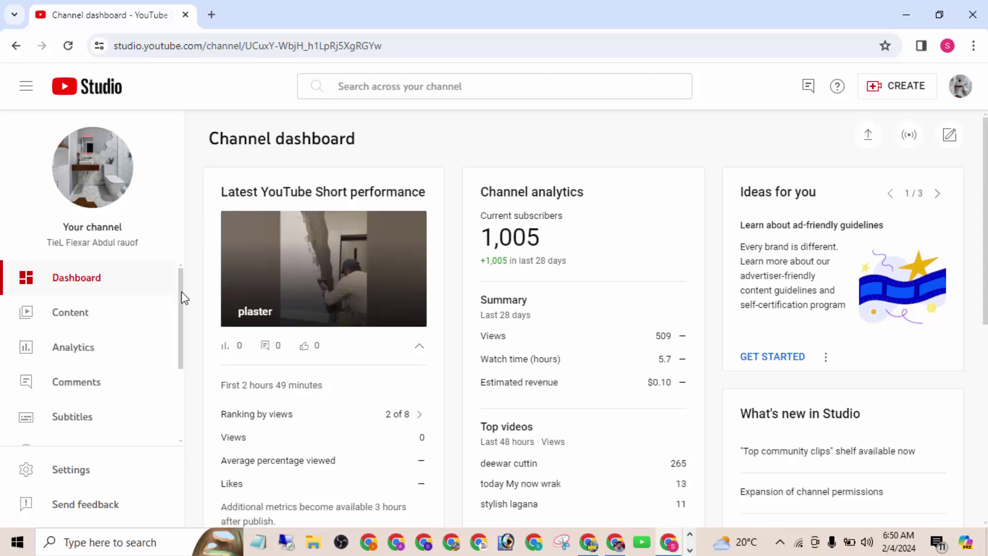
{"action": "left_click_drag", "start_coordinate": [181, 292], "coordinate": [180, 369]}
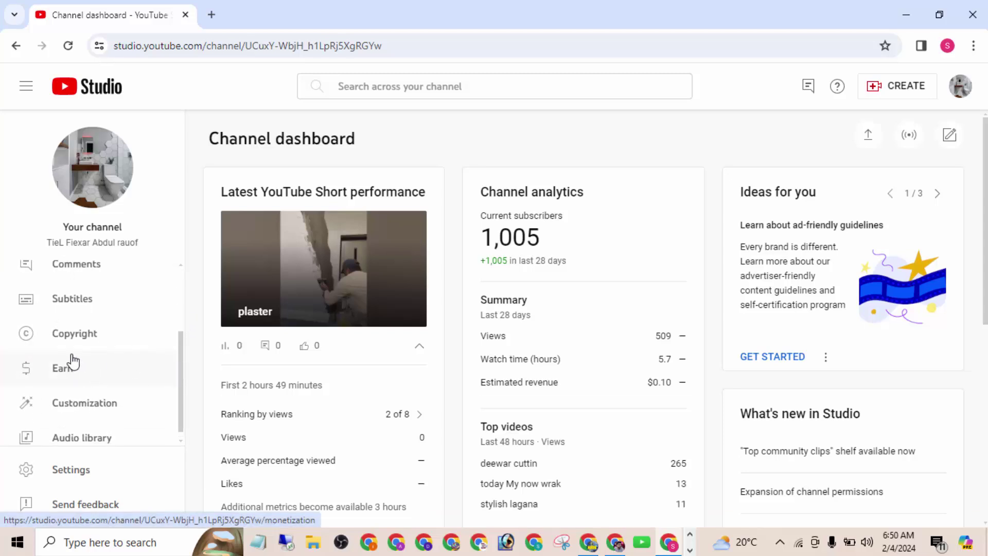
{"action": "left_click", "coordinate": [94, 371]}
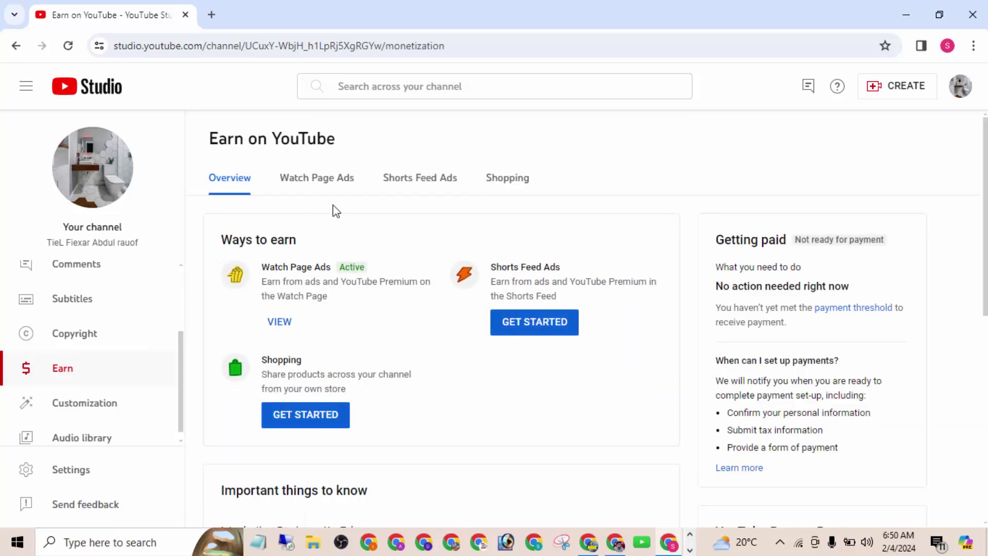
{"action": "left_click", "coordinate": [327, 178]}
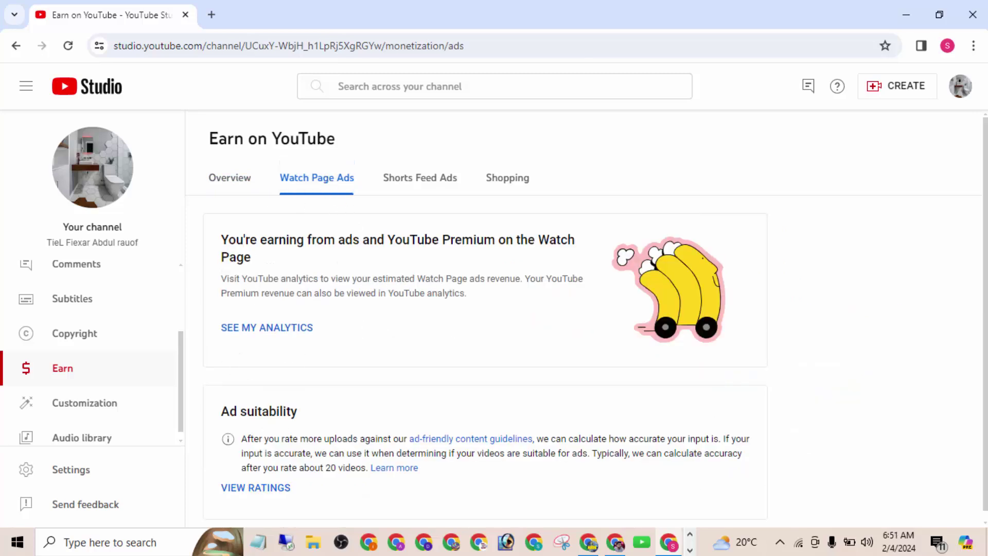
{"action": "scroll", "coordinate": [587, 319], "scroll_direction": "down", "scroll_amount": 1}
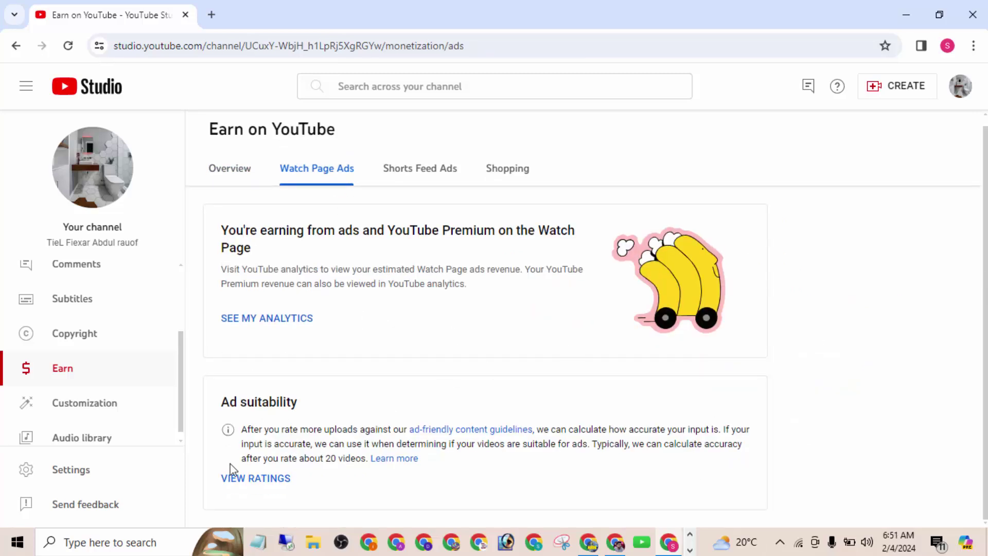
Turn on Shorts Feed Ads monetization for the channel, reviewing and accepting the Shorts Feed terms.
{"action": "left_click", "coordinate": [435, 171]}
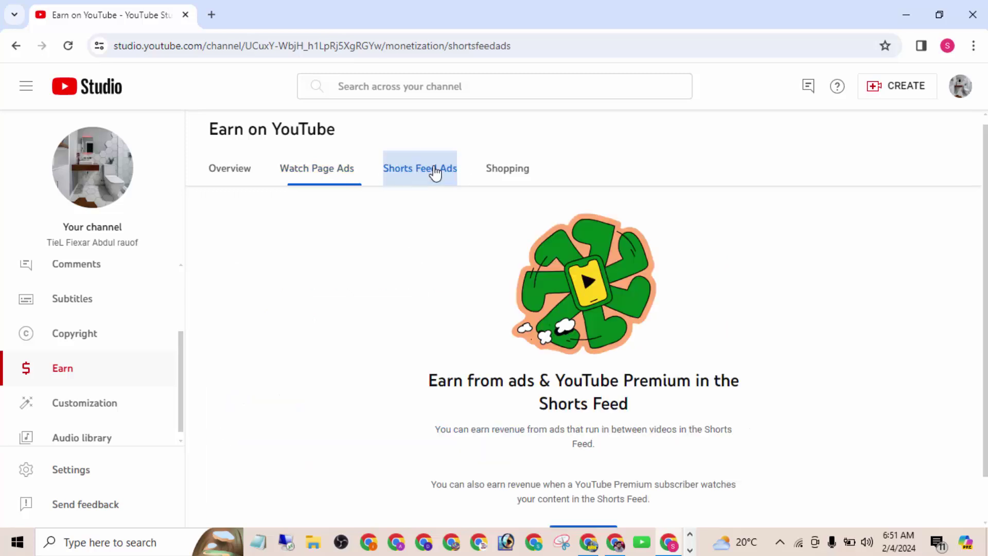
{"action": "scroll", "coordinate": [583, 309], "scroll_direction": "down", "scroll_amount": 1}
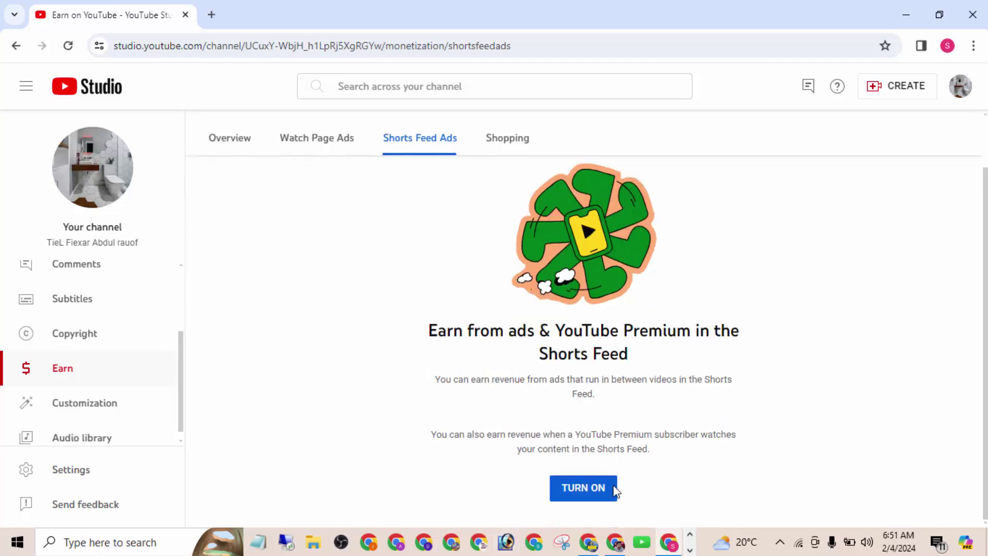
{"action": "left_click", "coordinate": [578, 490]}
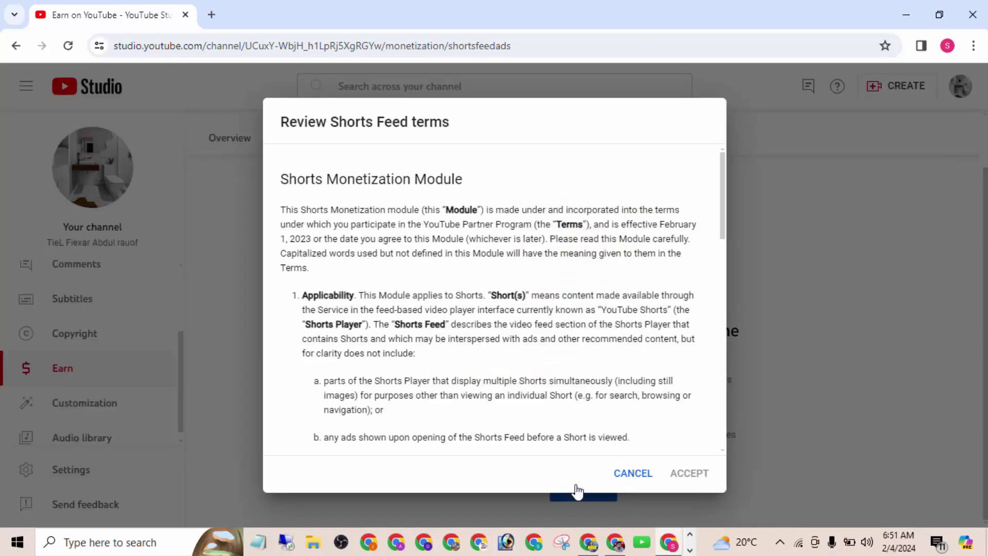
{"action": "left_click_drag", "start_coordinate": [307, 222], "coordinate": [515, 437]}
{"action": "left_click_drag", "start_coordinate": [724, 227], "coordinate": [707, 444]}
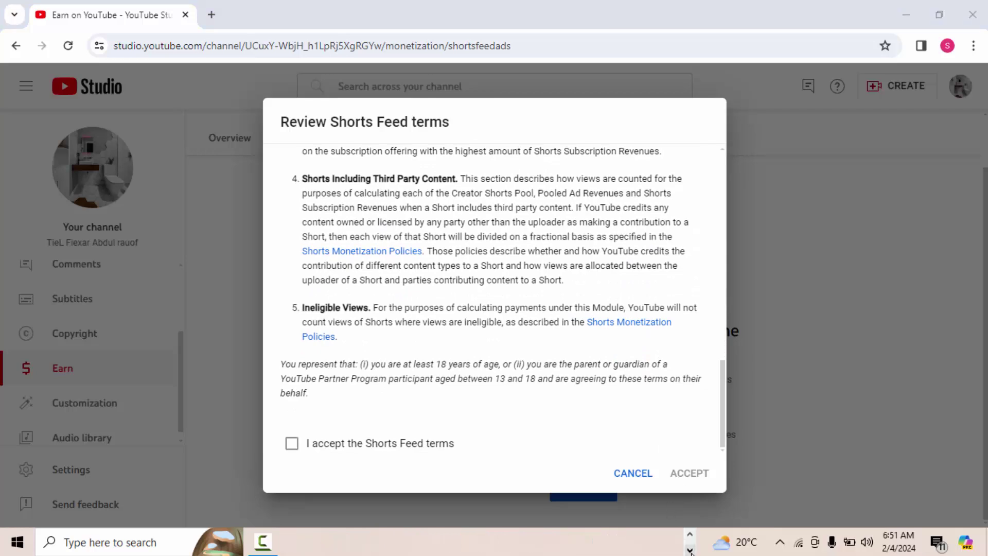
{"action": "left_click", "coordinate": [349, 450]}
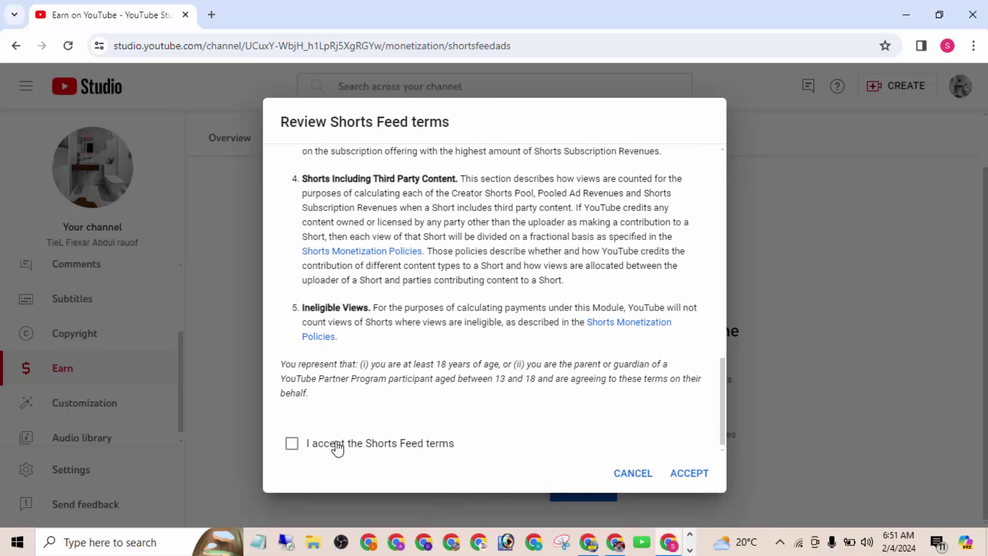
{"action": "left_click", "coordinate": [699, 474]}
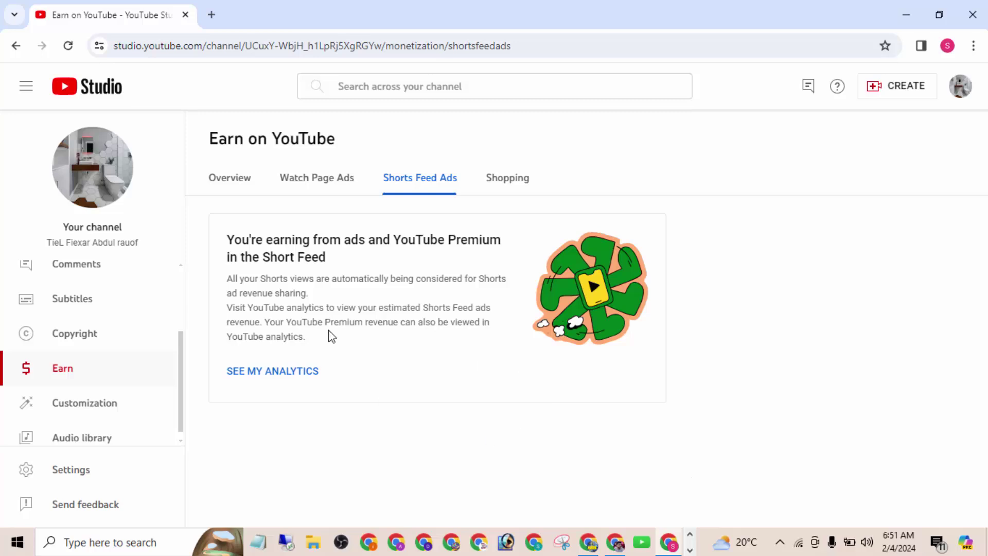
{"action": "left_click_drag", "start_coordinate": [240, 241], "coordinate": [331, 256]}
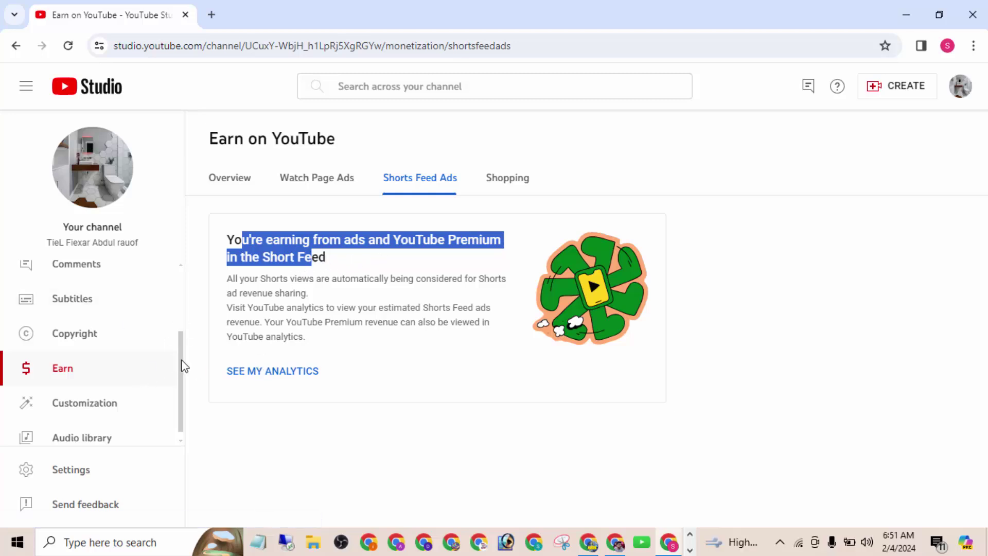
Review the full list of Shorts in the channel content and compare its columns with the Videos list.
{"action": "scroll", "coordinate": [185, 340], "scroll_direction": "up", "scroll_amount": 2}
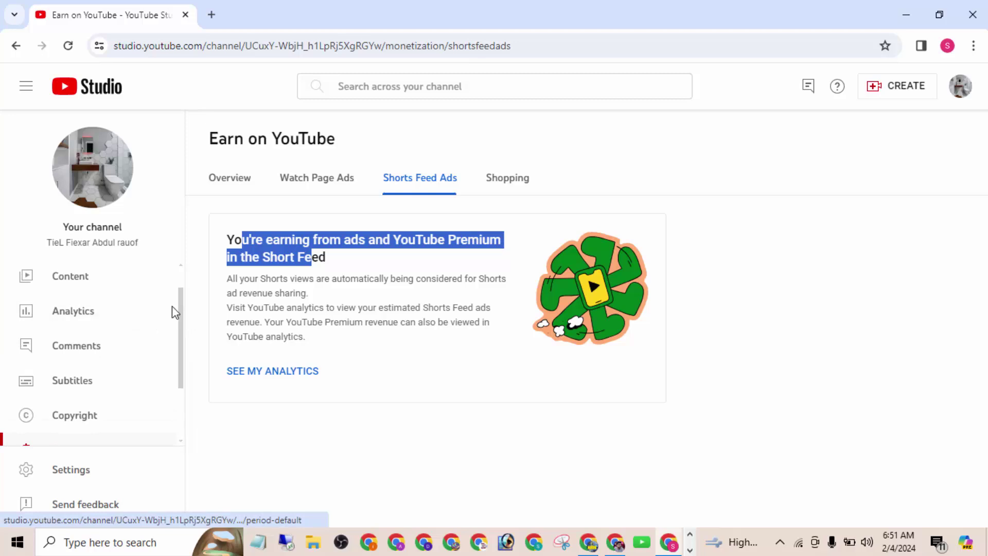
{"action": "left_click", "coordinate": [127, 290]}
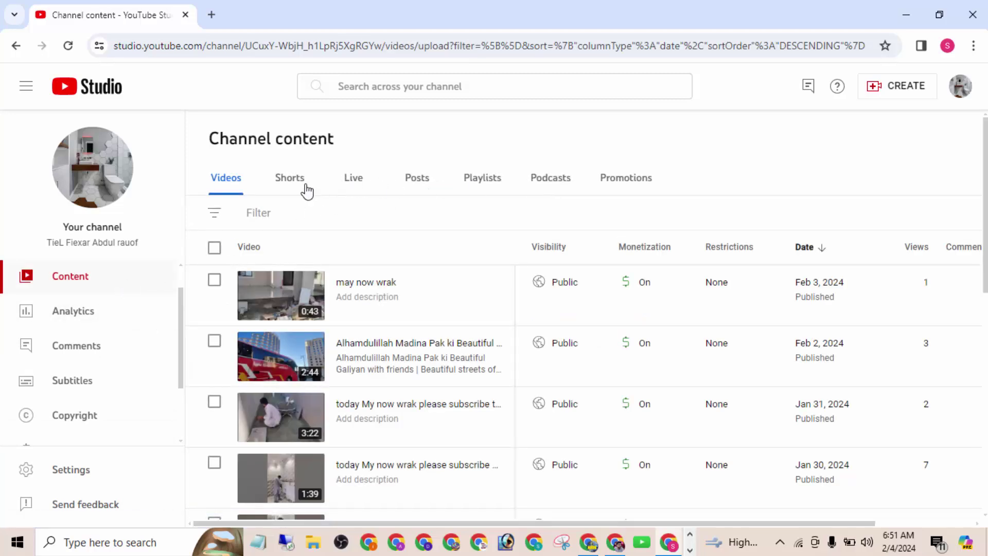
{"action": "left_click", "coordinate": [288, 187]}
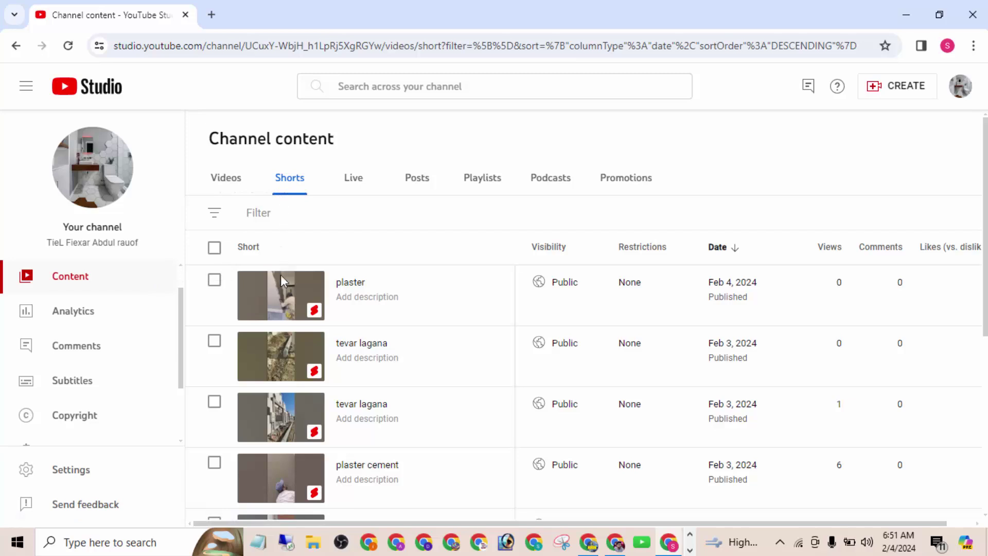
{"action": "scroll", "coordinate": [984, 359], "scroll_direction": "down", "scroll_amount": 5}
{"action": "scroll", "coordinate": [984, 358], "scroll_direction": "down", "scroll_amount": 2}
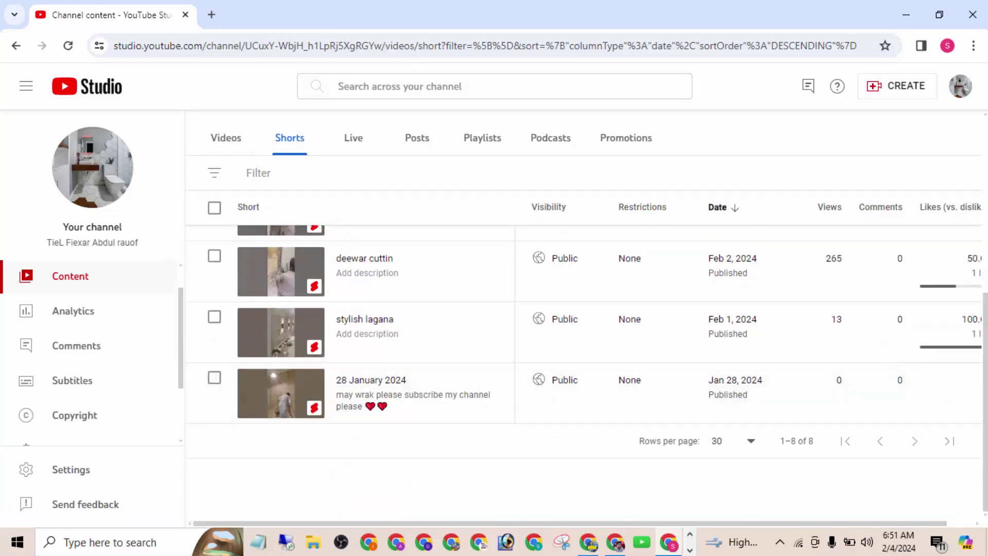
{"action": "scroll", "coordinate": [984, 359], "scroll_direction": "up", "scroll_amount": 7}
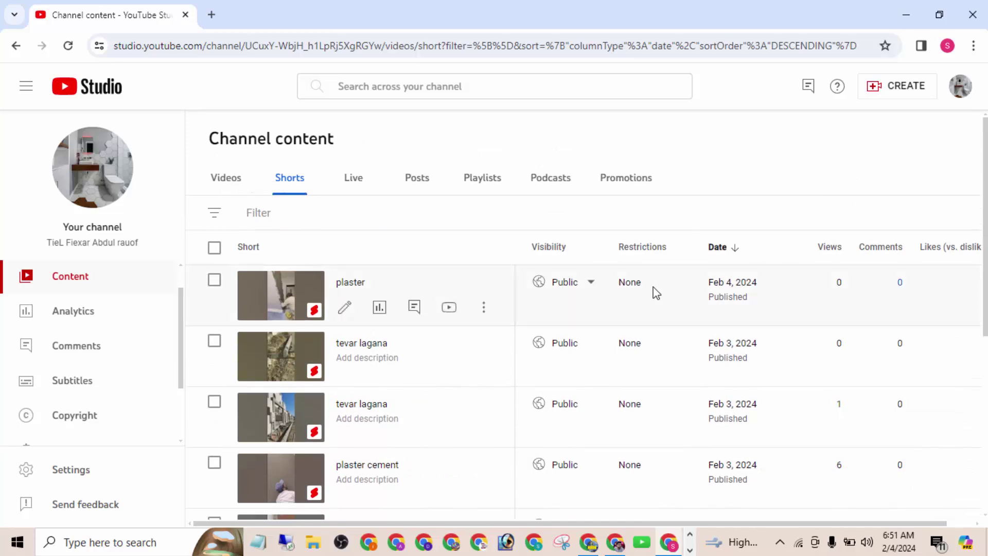
{"action": "left_click", "coordinate": [219, 186]}
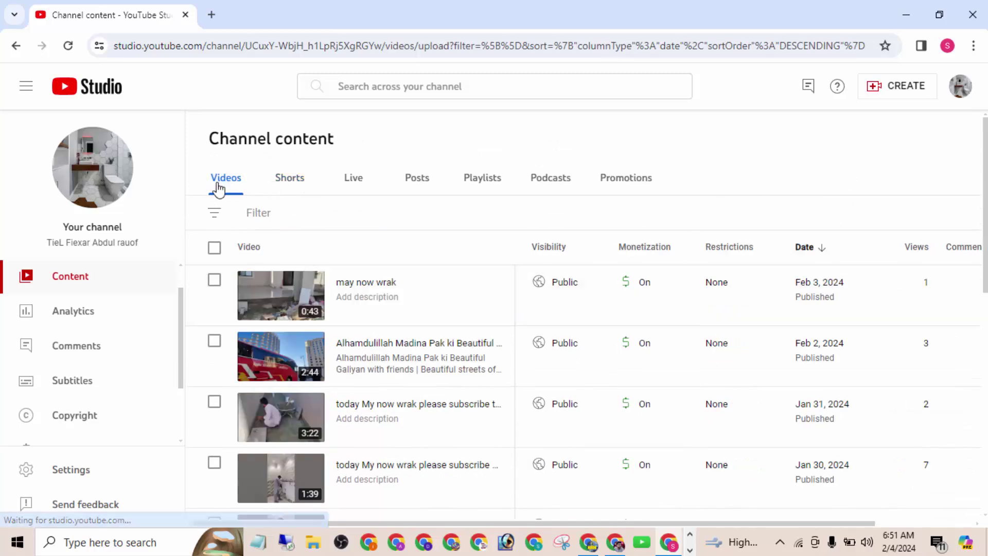
{"action": "left_click", "coordinate": [292, 185]}
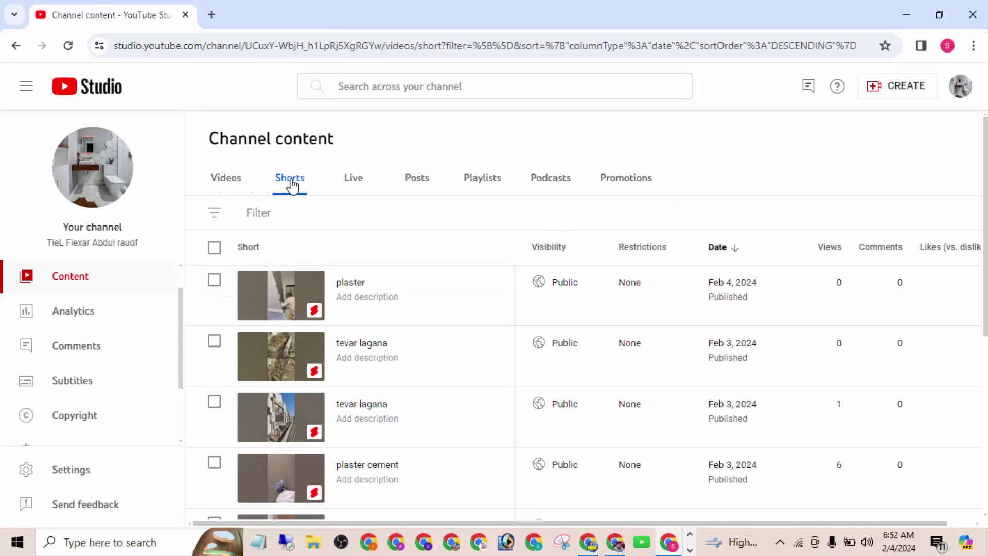
View the channel's Shorts Feed ads revenue analytics from the Earn page, and the Shorts content analytics.
{"action": "left_click_drag", "start_coordinate": [180, 380], "coordinate": [182, 420]}
{"action": "left_click", "coordinate": [89, 380]}
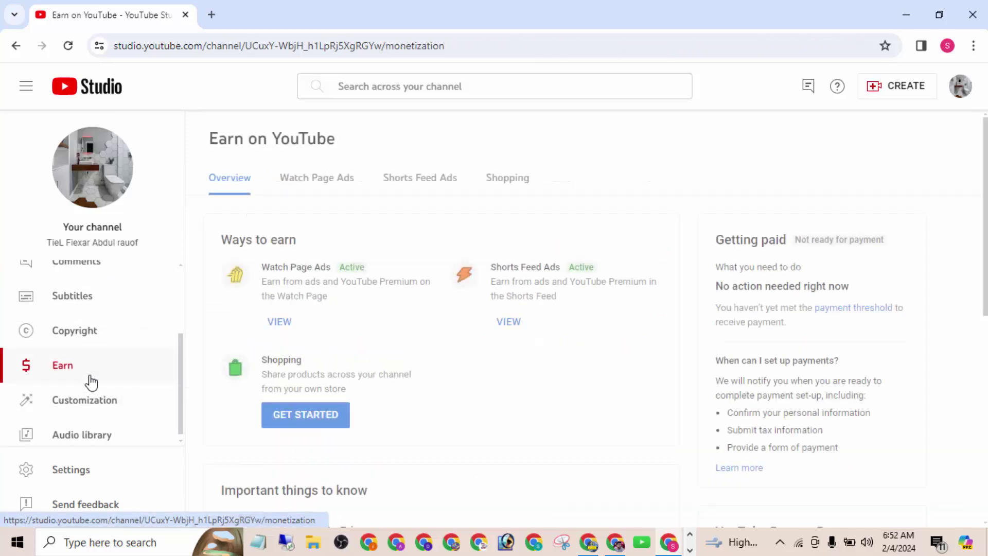
{"action": "left_click", "coordinate": [394, 181]}
{"action": "left_click", "coordinate": [295, 374]}
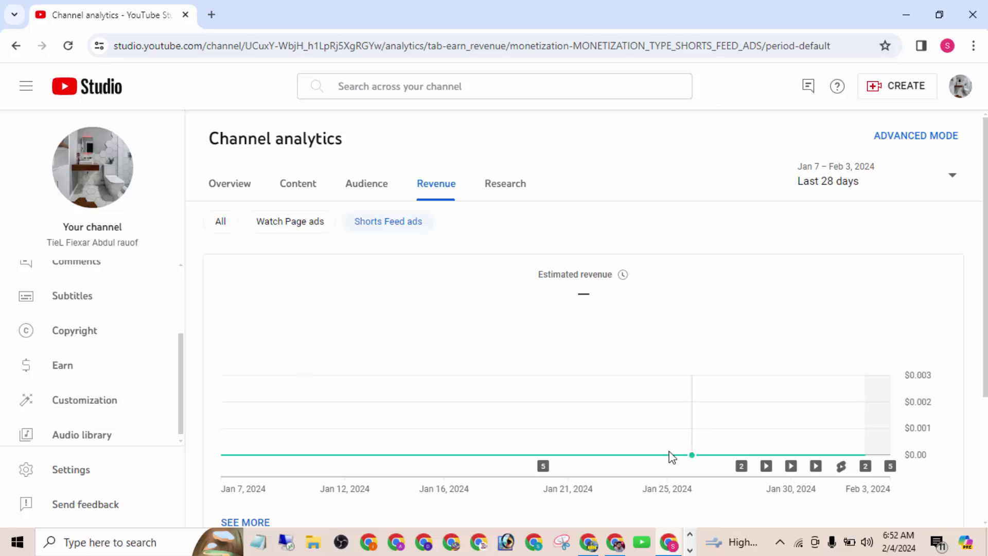
{"action": "mouse_move", "coordinate": [837, 469]}
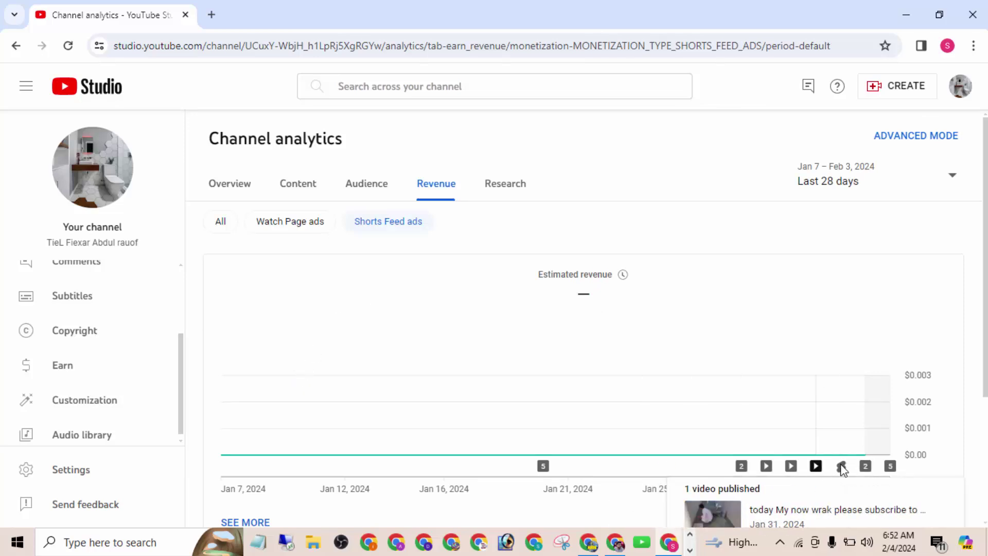
{"action": "scroll", "coordinate": [583, 319], "scroll_direction": "down", "scroll_amount": 3}
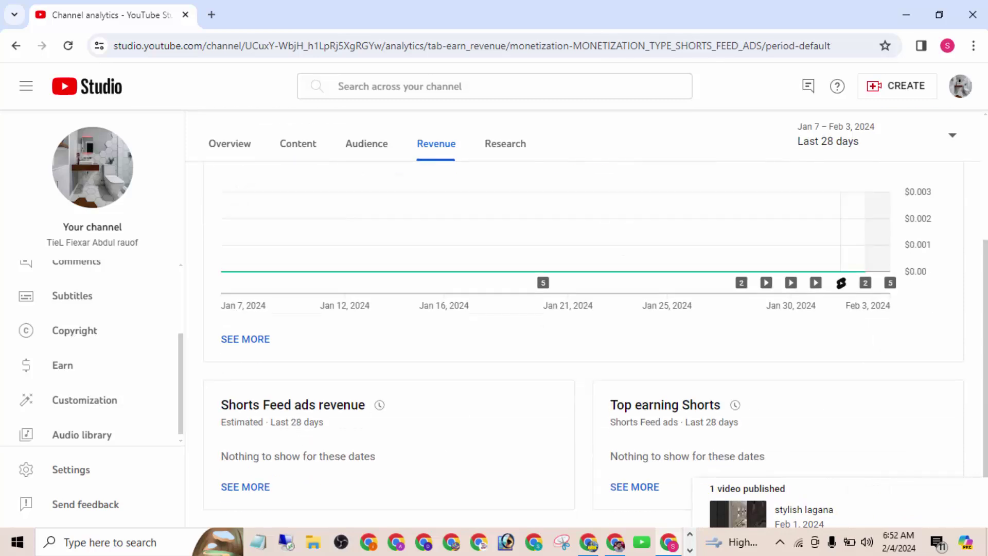
{"action": "scroll", "coordinate": [739, 311], "scroll_direction": "up", "scroll_amount": 2}
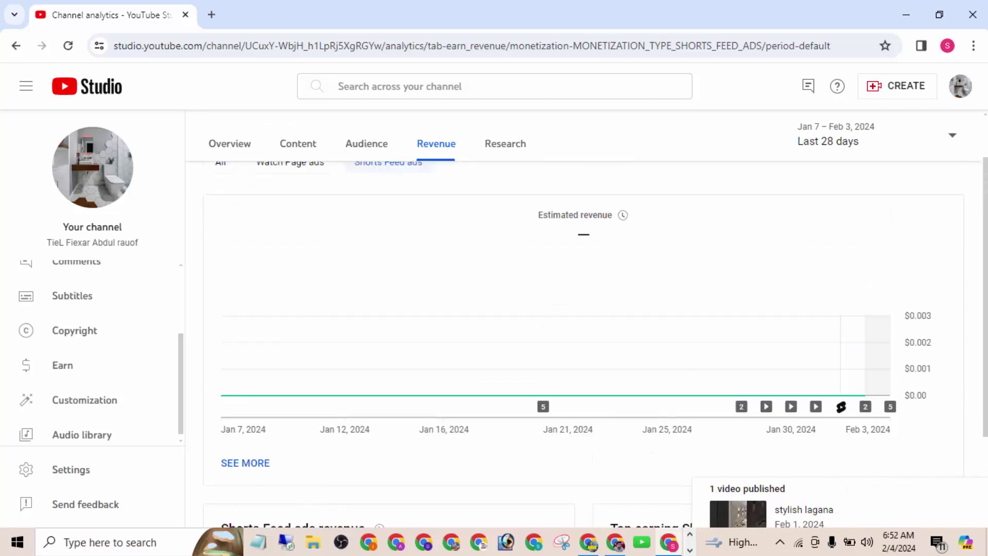
{"action": "left_click", "coordinate": [289, 147]}
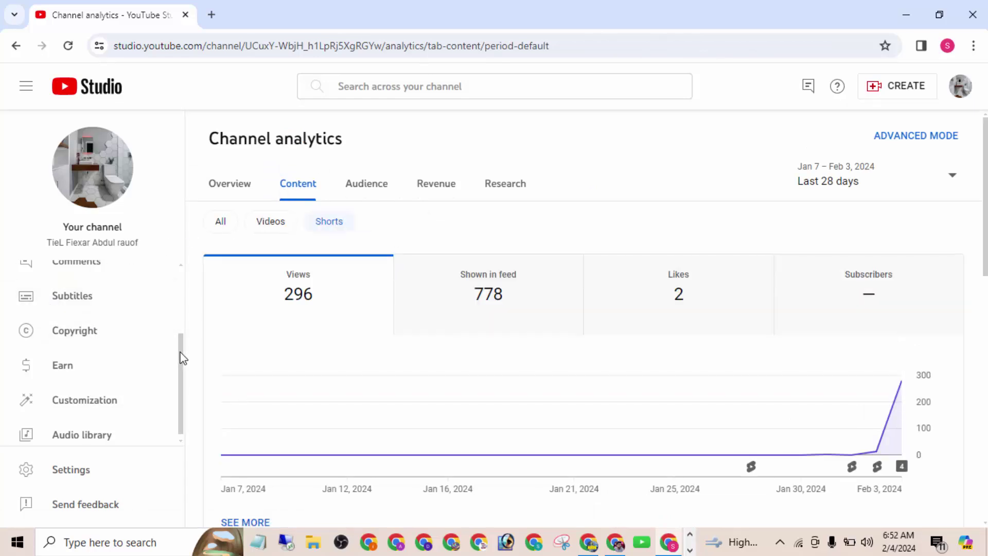
Check all columns of the channel's Shorts list again, and view the Earn overview's Shorts Feed Ads status.
{"action": "left_click_drag", "start_coordinate": [183, 359], "coordinate": [181, 293]}
{"action": "left_click", "coordinate": [107, 319]}
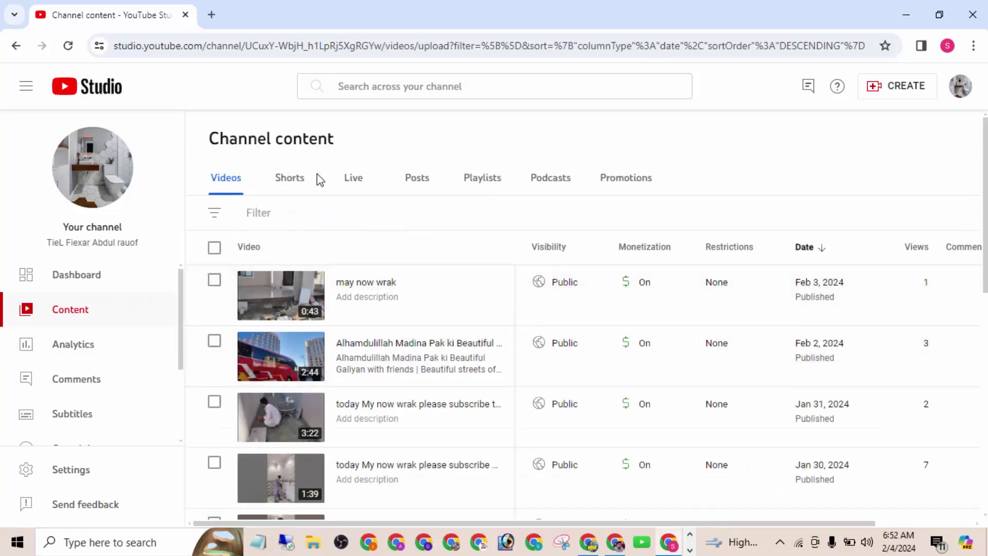
{"action": "left_click", "coordinate": [298, 181]}
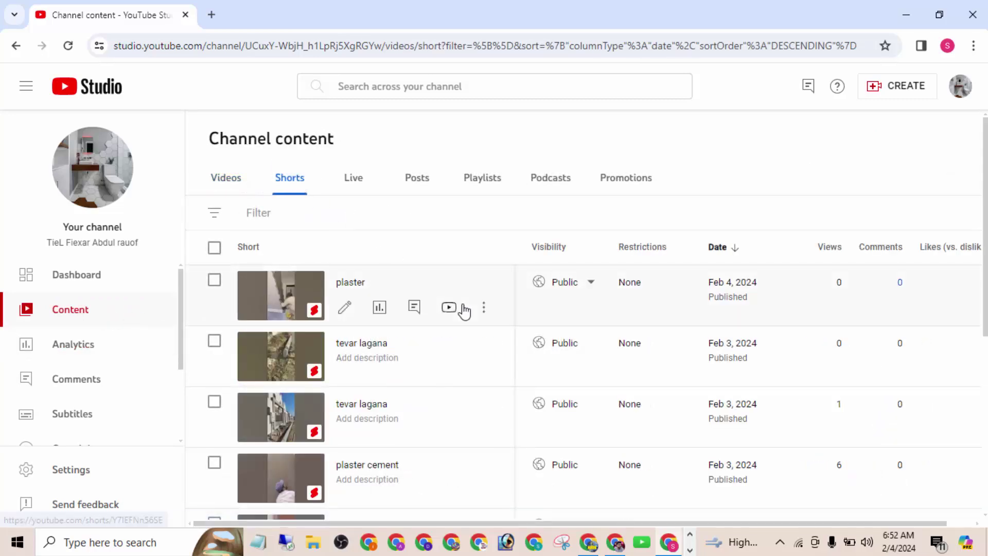
{"action": "left_click_drag", "start_coordinate": [982, 325], "coordinate": [978, 499]}
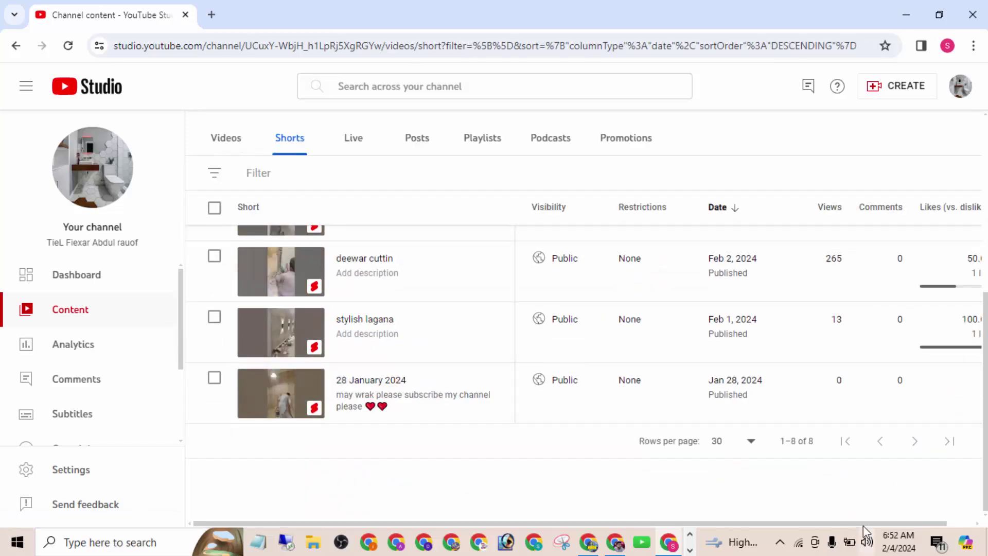
{"action": "scroll", "coordinate": [863, 526], "scroll_direction": "right", "scroll_amount": 1}
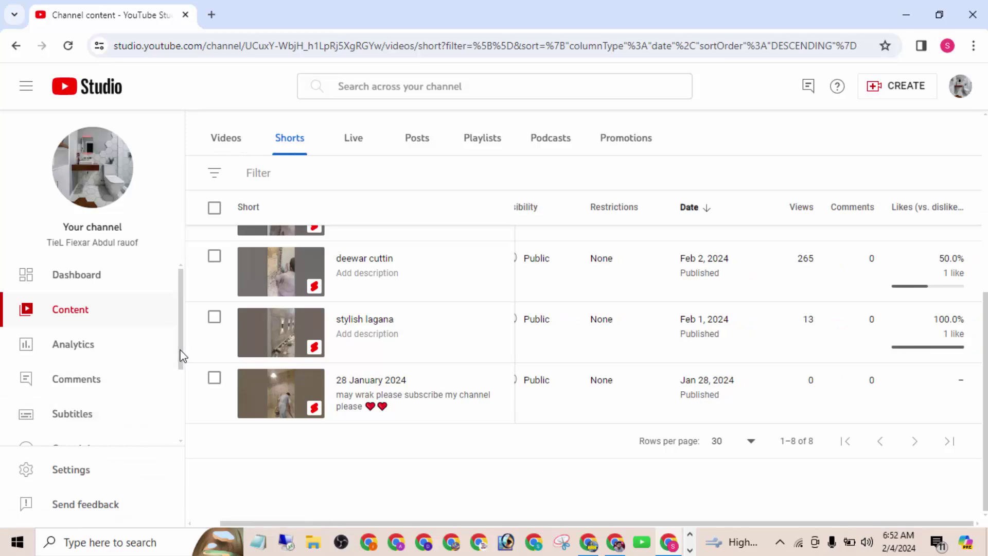
{"action": "left_click_drag", "start_coordinate": [181, 358], "coordinate": [172, 452]}
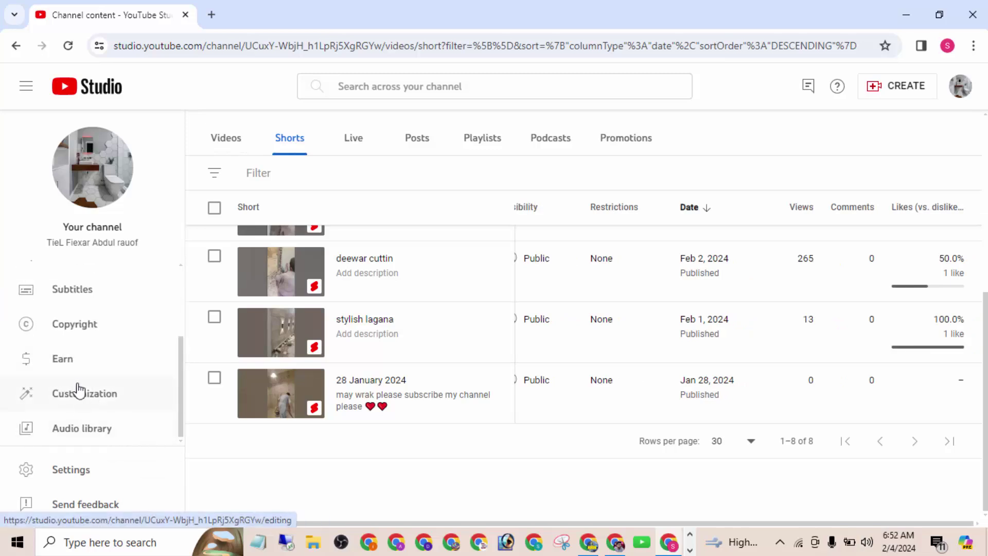
{"action": "left_click", "coordinate": [65, 360]}
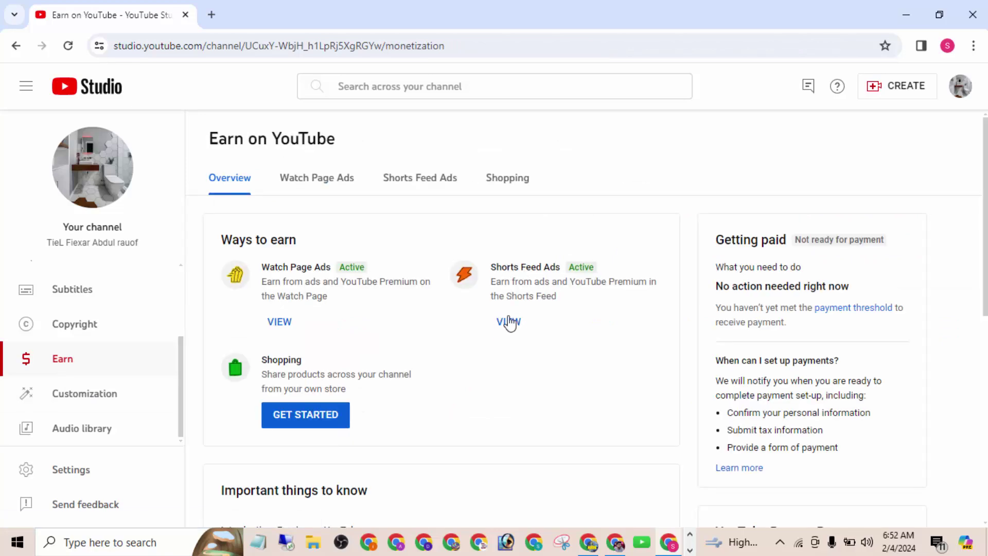
View the Shorts Feed Ads page under Earn and return to the Earn overview.
{"action": "left_click", "coordinate": [509, 321]}
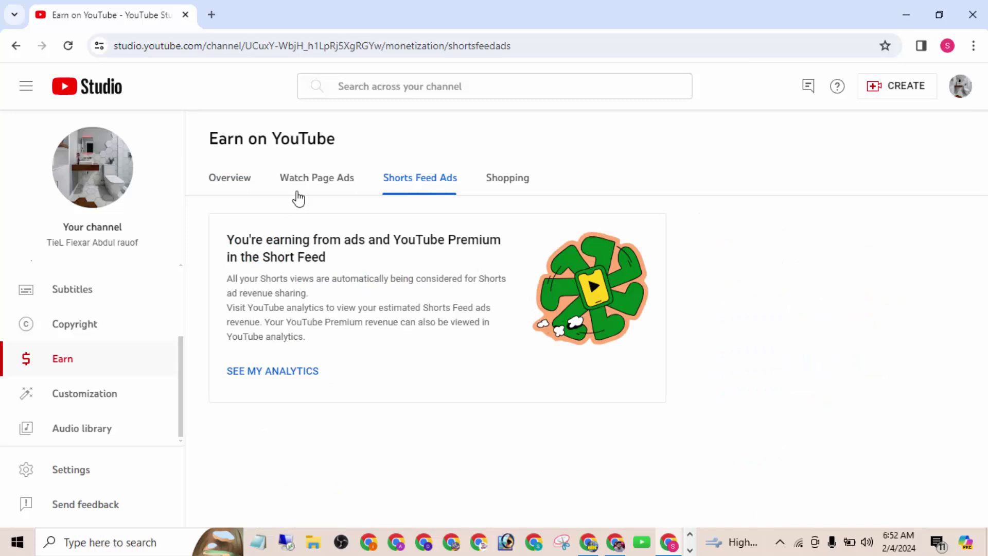
{"action": "left_click", "coordinate": [242, 176]}
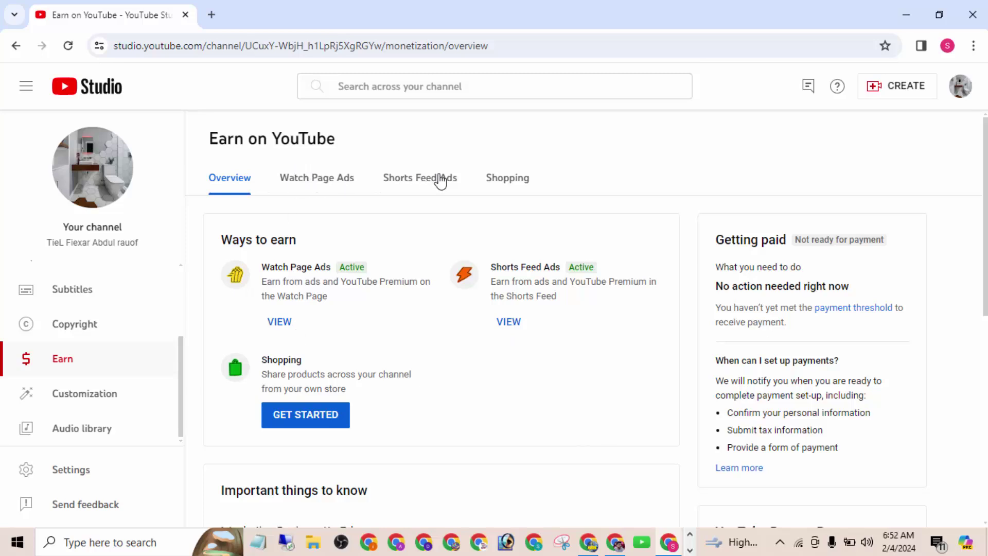
Download the "plaster" Short from the Shorts list in the channel content.
{"action": "scroll", "coordinate": [181, 312], "scroll_direction": "up", "scroll_amount": 3}
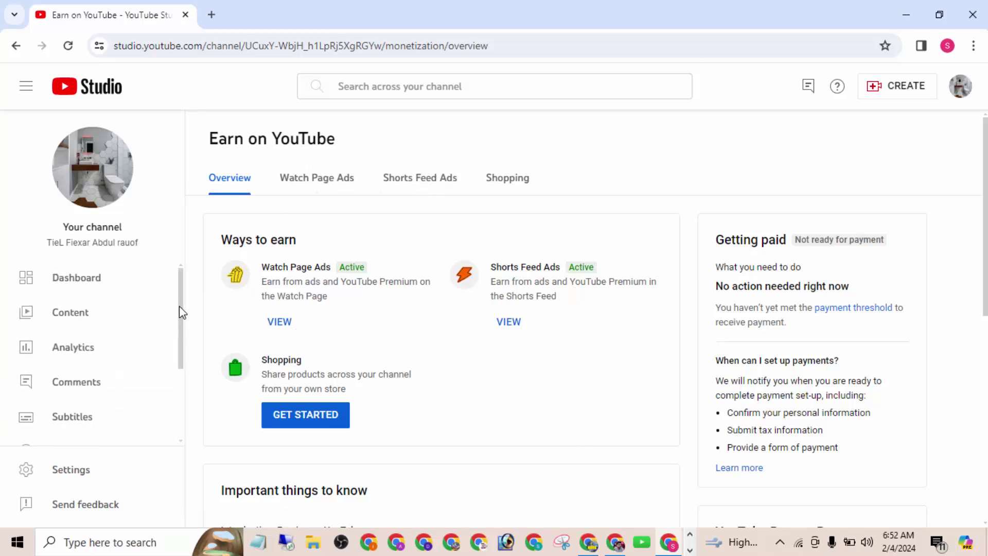
{"action": "left_click", "coordinate": [64, 315]}
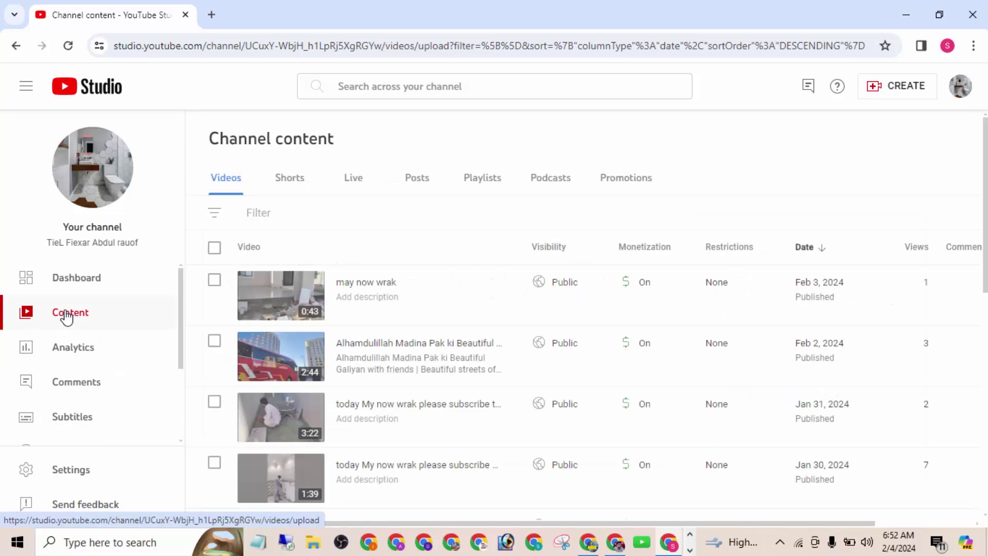
{"action": "left_click", "coordinate": [288, 180]}
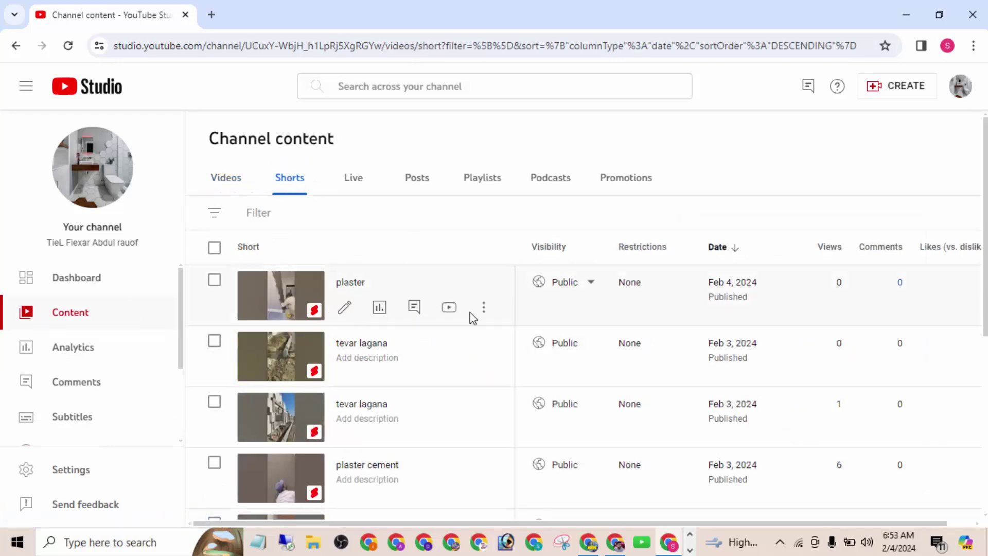
{"action": "left_click", "coordinate": [484, 307]}
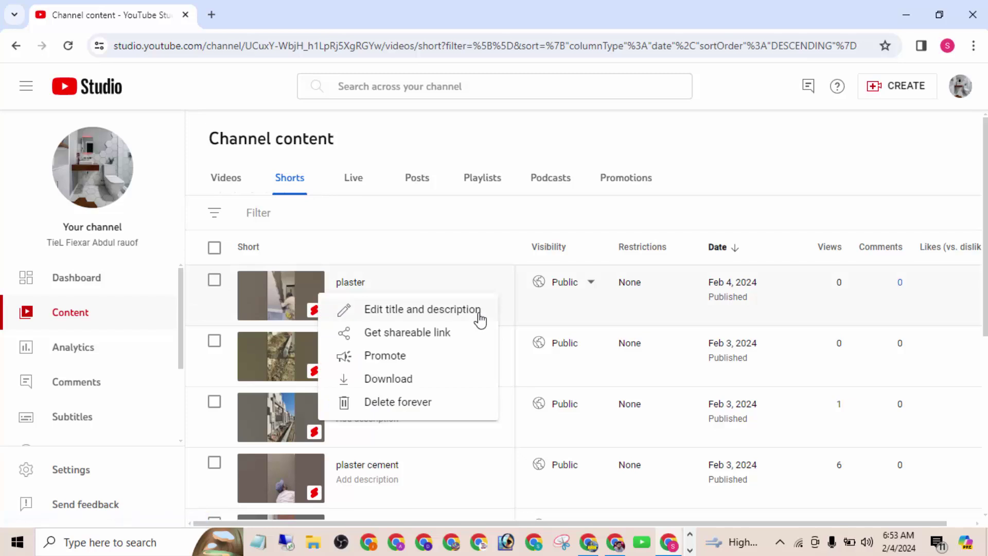
{"action": "left_click", "coordinate": [402, 380]}
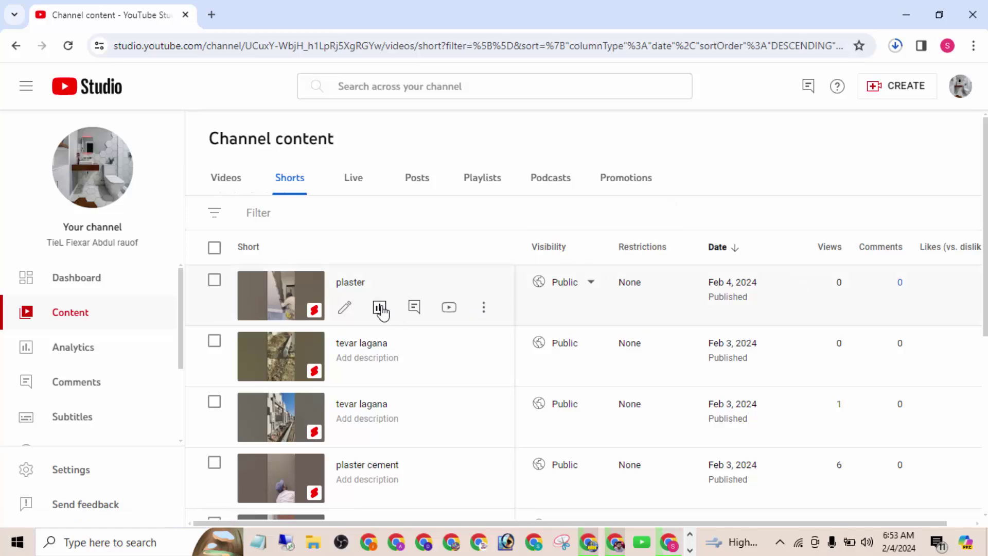
Review the video details of the "plaster" Short for monetization settings, including its related video choices, without changing anything.
{"action": "left_click", "coordinate": [349, 310]}
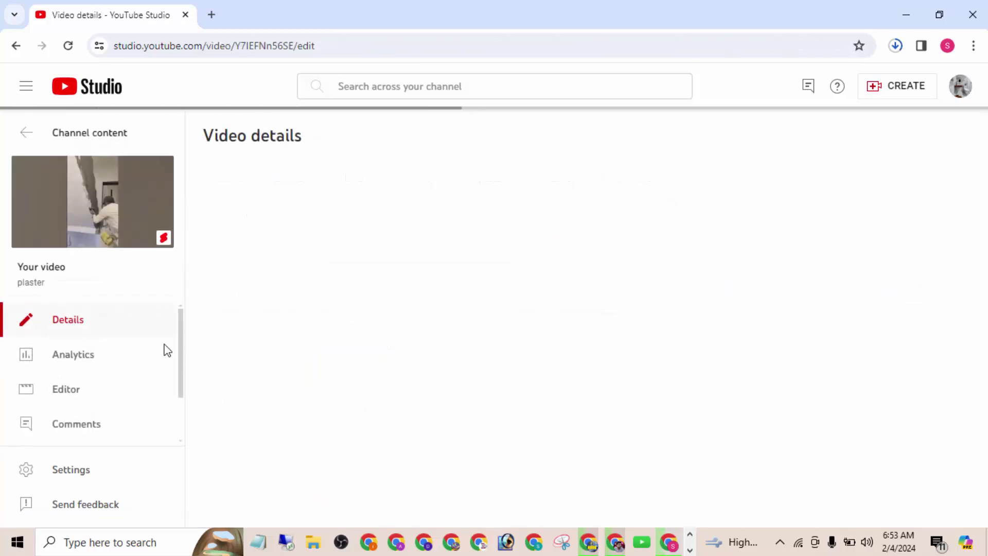
{"action": "left_click_drag", "start_coordinate": [179, 353], "coordinate": [183, 430]}
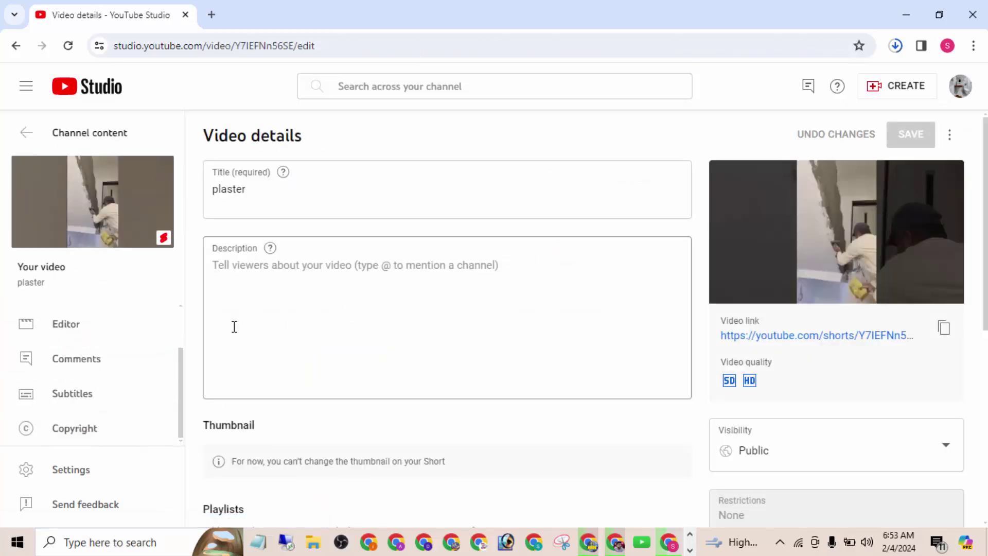
{"action": "scroll", "coordinate": [724, 279], "scroll_direction": "down", "scroll_amount": 6}
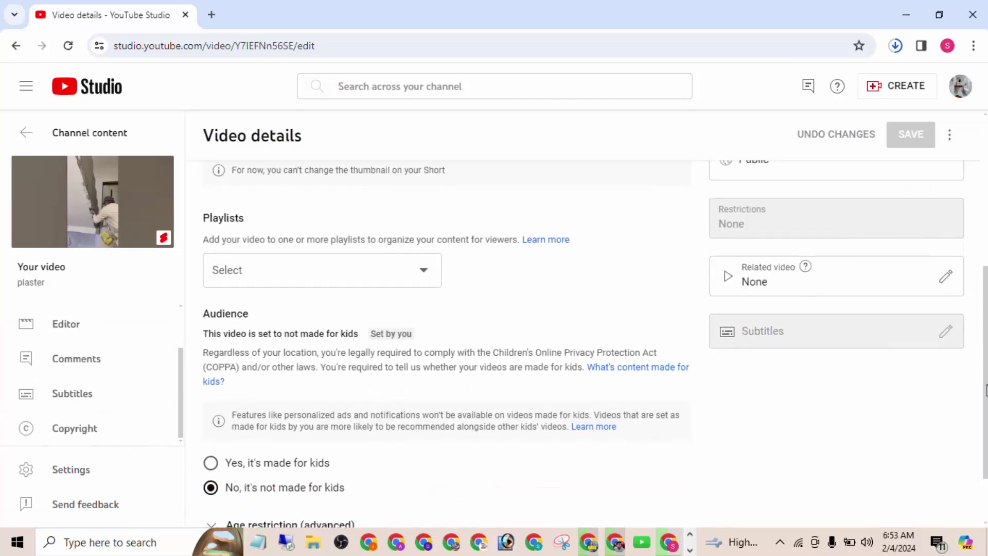
{"action": "scroll", "coordinate": [724, 279], "scroll_direction": "down", "scroll_amount": 1}
{"action": "scroll", "coordinate": [983, 289], "scroll_direction": "up", "scroll_amount": 5}
{"action": "scroll", "coordinate": [981, 381], "scroll_direction": "down", "scroll_amount": 3}
{"action": "left_click", "coordinate": [869, 283]}
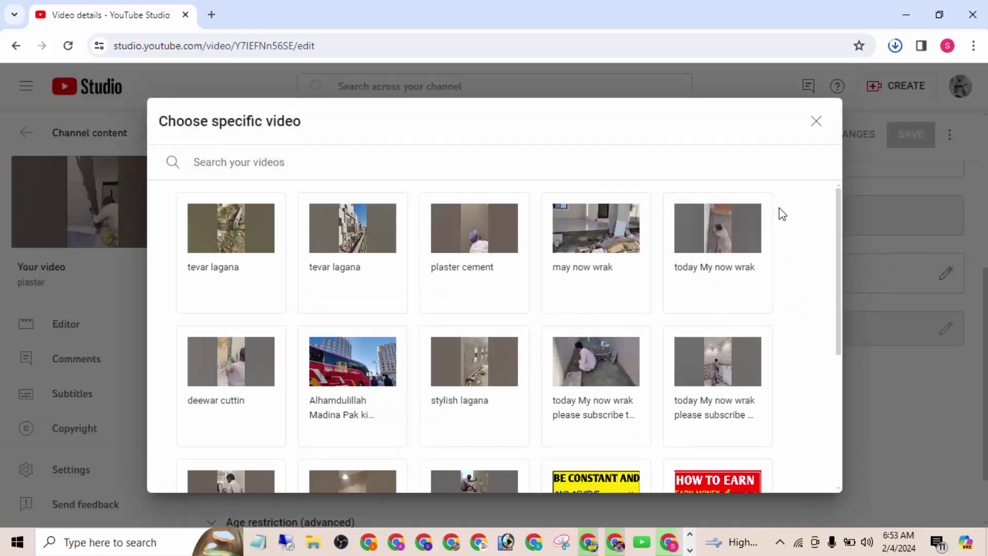
{"action": "left_click", "coordinate": [816, 122]}
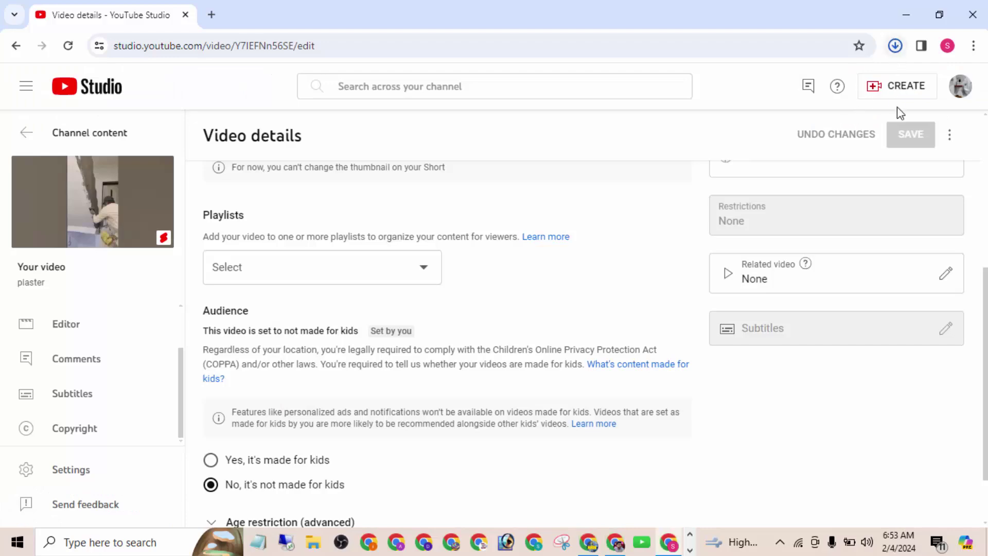
Delete the "plaster" Short permanently from its video details, acknowledging that the deletion is final.
{"action": "scroll", "coordinate": [949, 148], "scroll_direction": "up", "scroll_amount": 5}
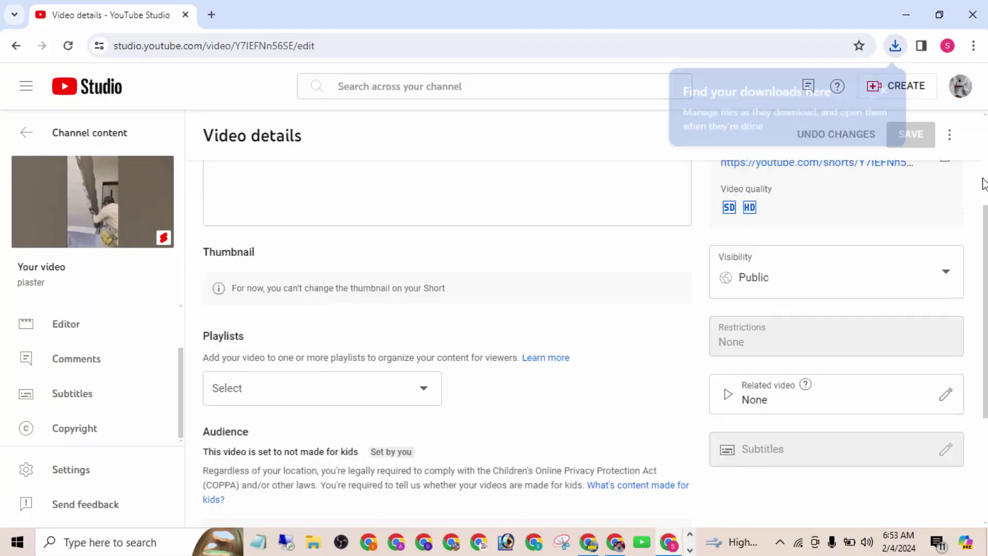
{"action": "left_click", "coordinate": [949, 147]}
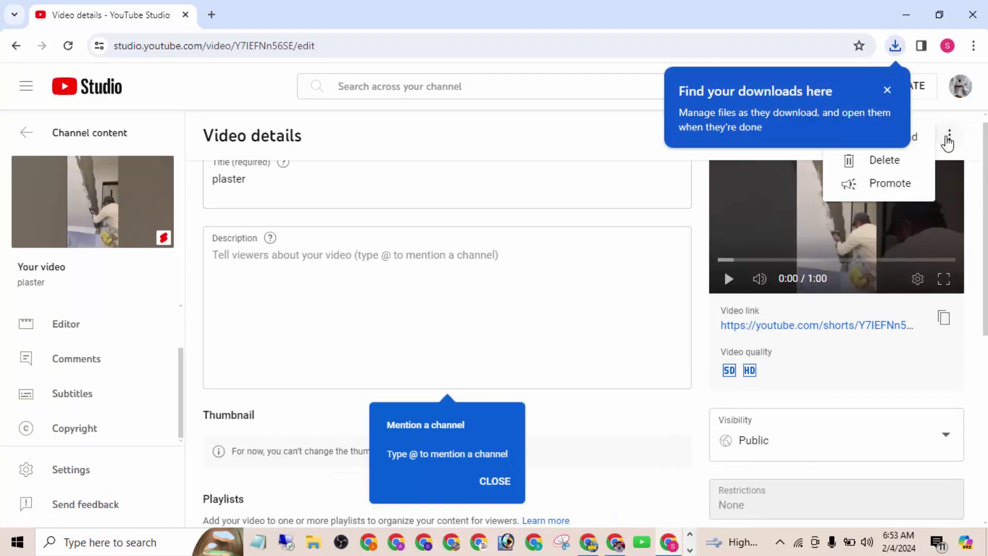
{"action": "left_click", "coordinate": [865, 164]}
{"action": "left_click", "coordinate": [518, 339]}
{"action": "left_click", "coordinate": [621, 382]}
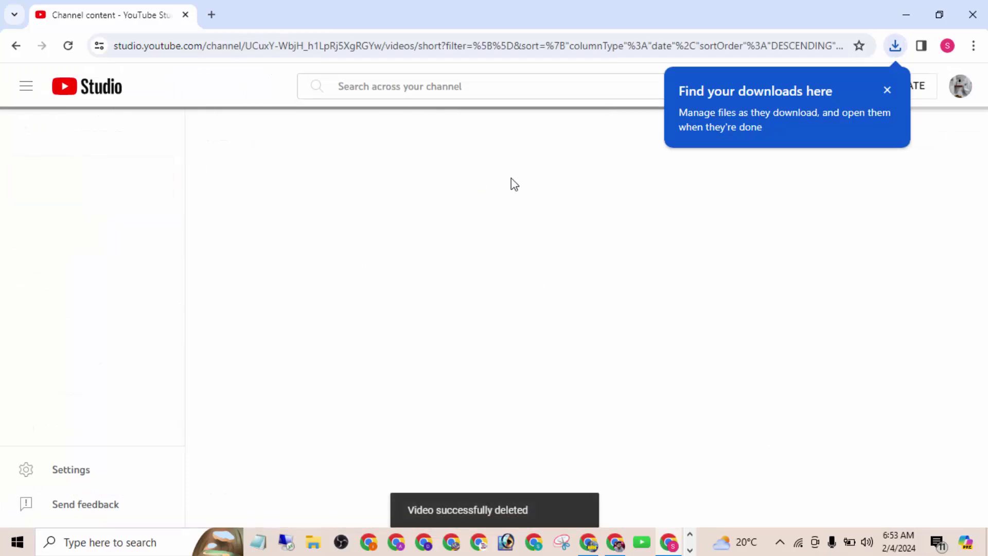
Check the browser's recent downloads for plaster.mp4 and dismiss the feature tips covering the Shorts list.
{"action": "left_click", "coordinate": [896, 45]}
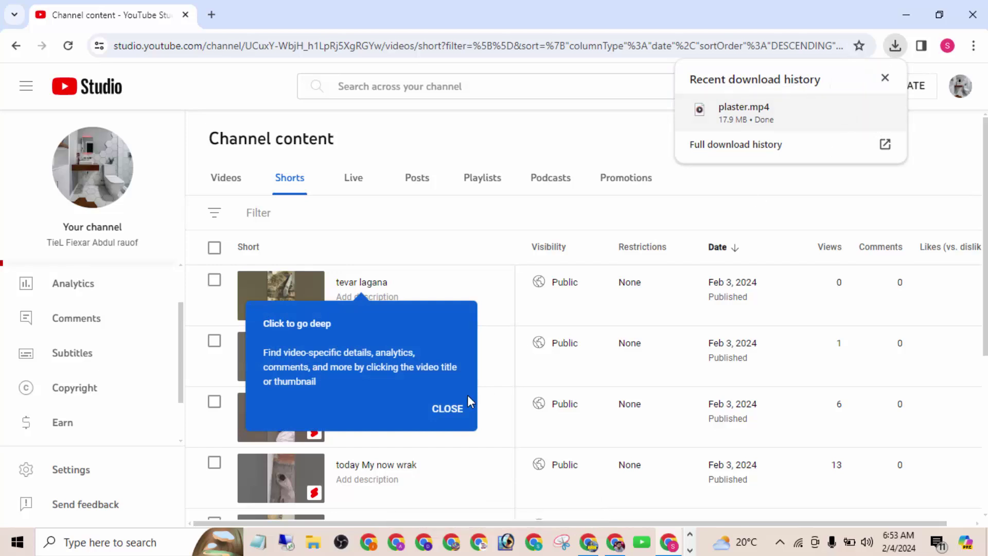
{"action": "left_click", "coordinate": [450, 409]}
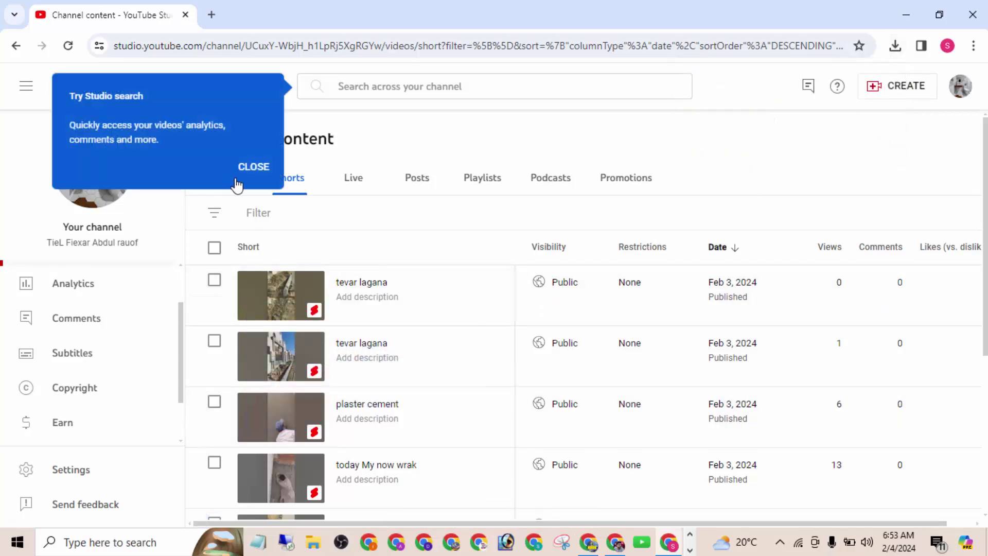
{"action": "left_click", "coordinate": [253, 167]}
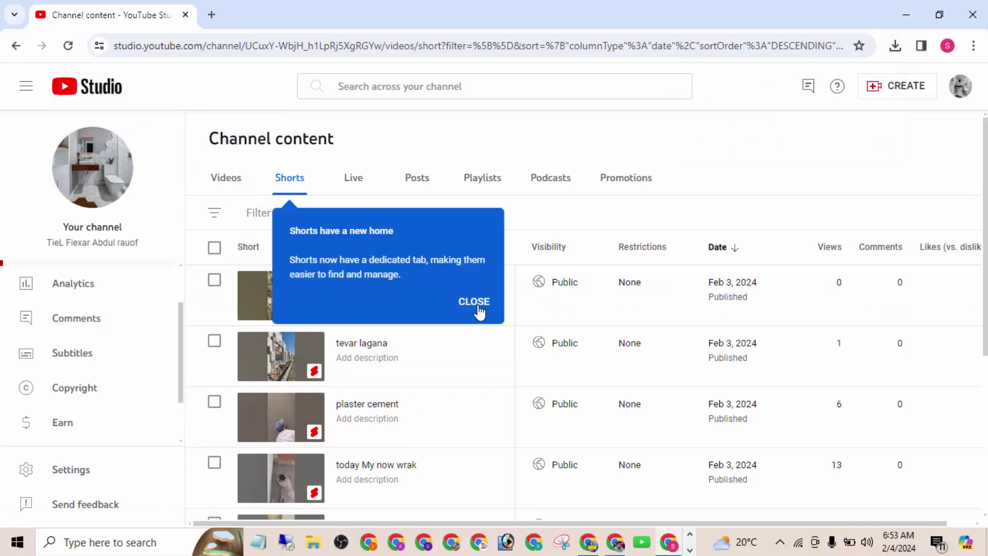
{"action": "left_click", "coordinate": [474, 302]}
{"action": "left_click", "coordinate": [562, 305]}
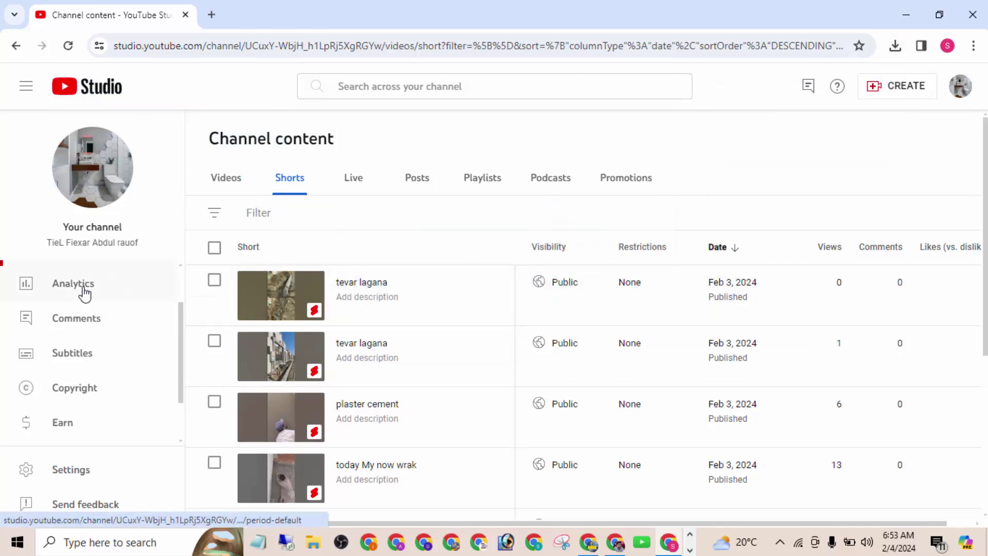
Switch to the open media player window and close it.
{"action": "left_click", "coordinate": [686, 551]}
{"action": "left_click", "coordinate": [690, 551]}
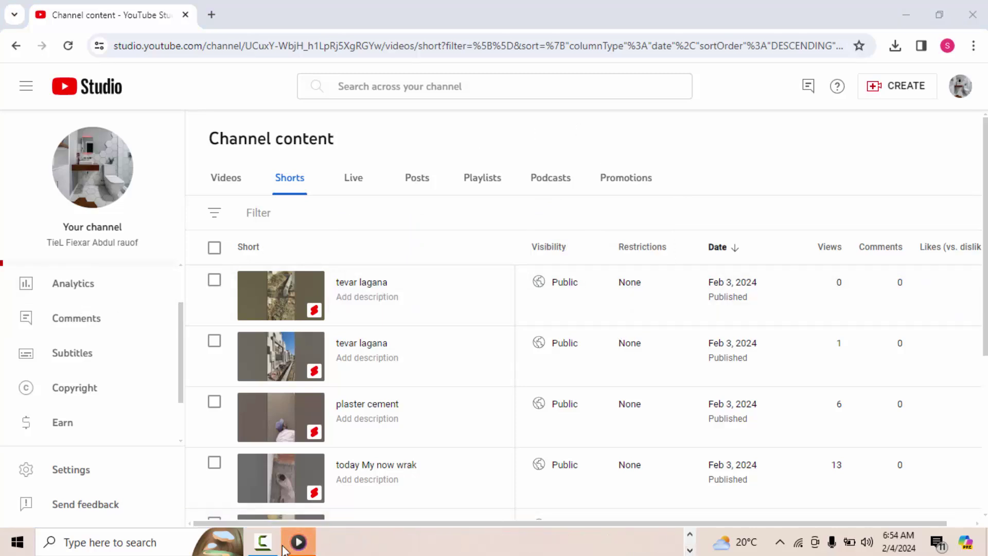
{"action": "left_click", "coordinate": [975, 15]}
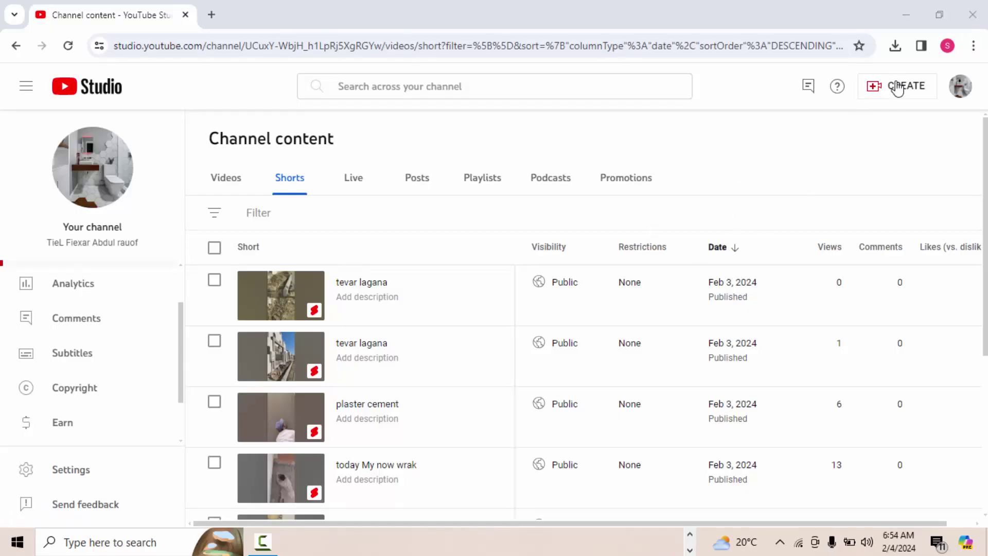
Start a new video upload and choose plaster.mp4 from the Quick access files.
{"action": "left_click", "coordinate": [896, 90]}
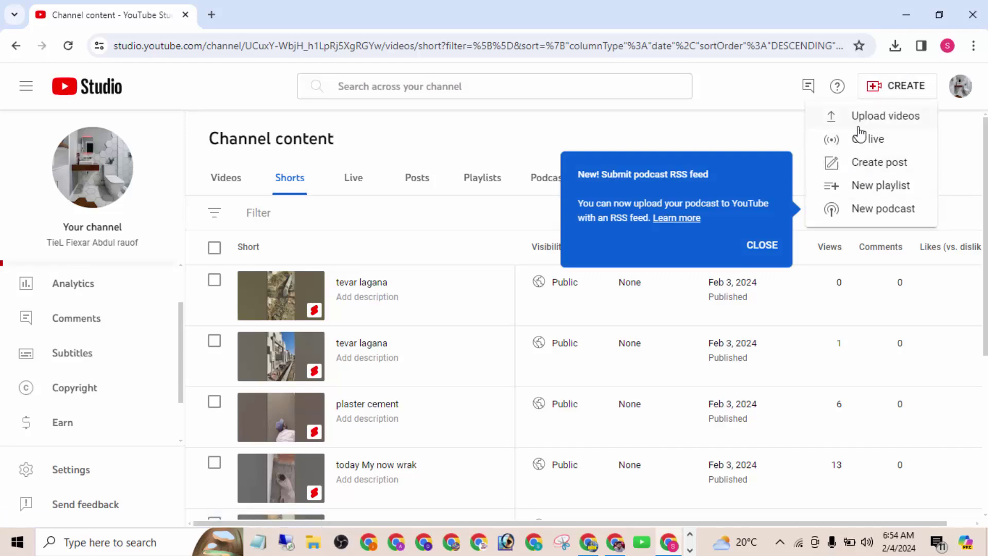
{"action": "left_click", "coordinate": [858, 125]}
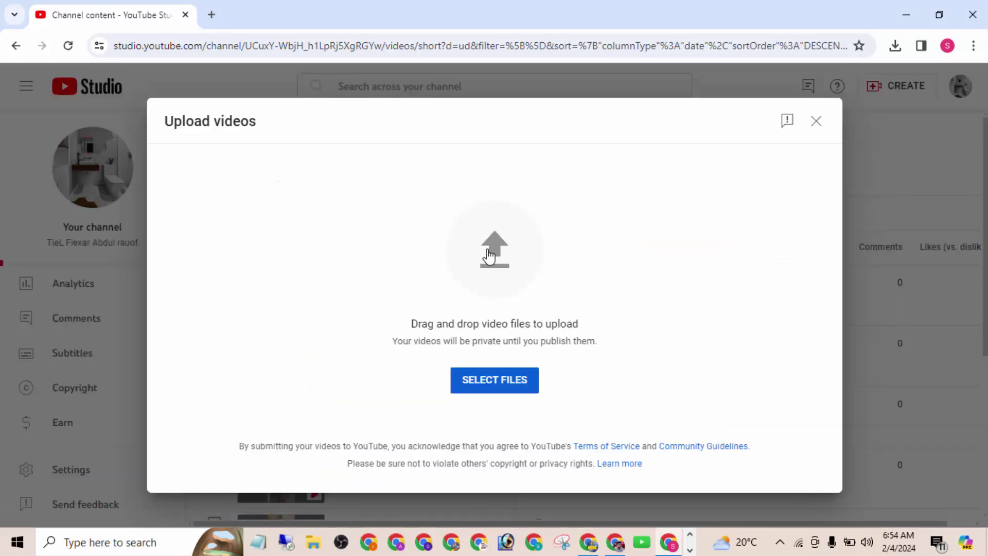
{"action": "left_click", "coordinate": [490, 256]}
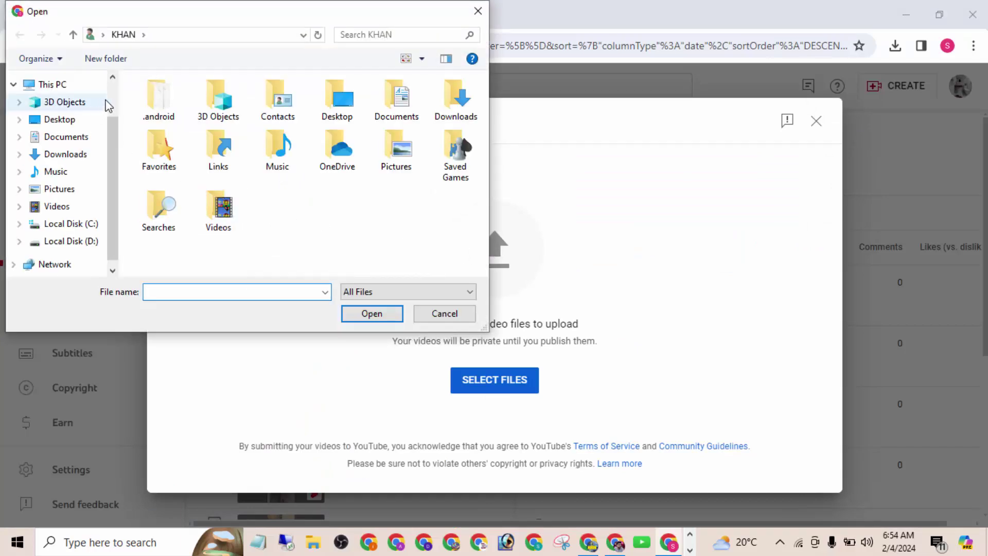
{"action": "left_click", "coordinate": [95, 101]}
{"action": "left_click", "coordinate": [74, 92]}
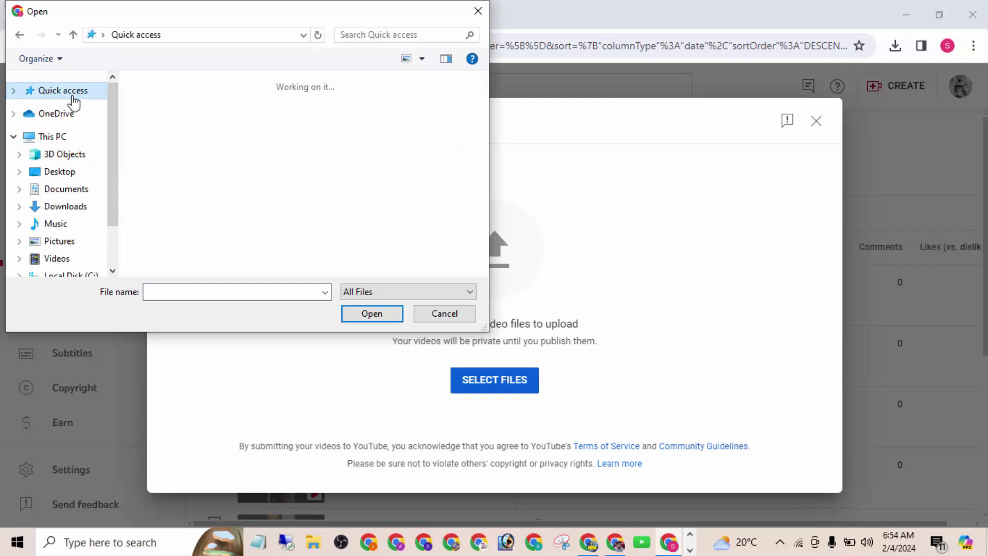
{"action": "left_click", "coordinate": [162, 135]}
{"action": "left_click", "coordinate": [370, 313]}
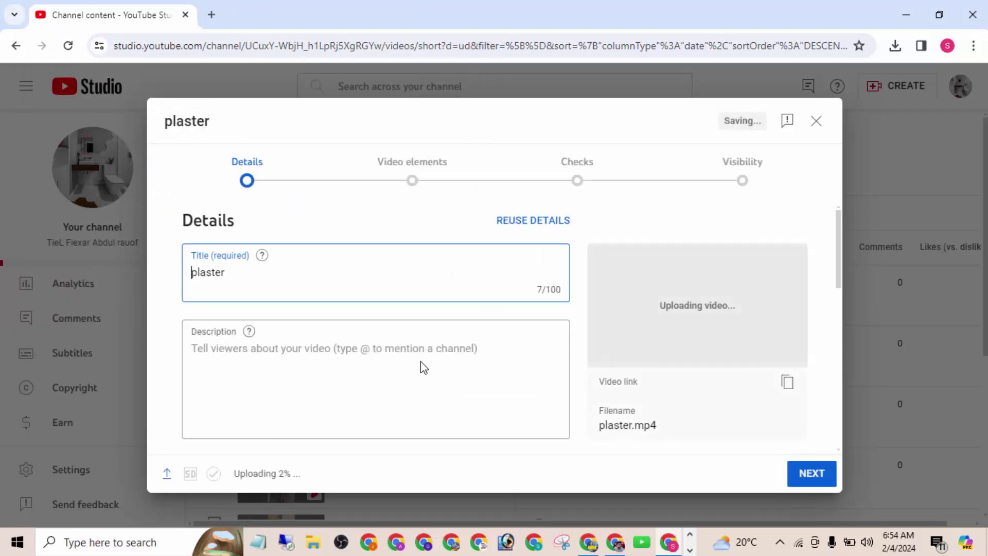
Look over the Details stage of the plaster upload and continue to its Video elements.
{"action": "left_click_drag", "start_coordinate": [841, 243], "coordinate": [840, 264]}
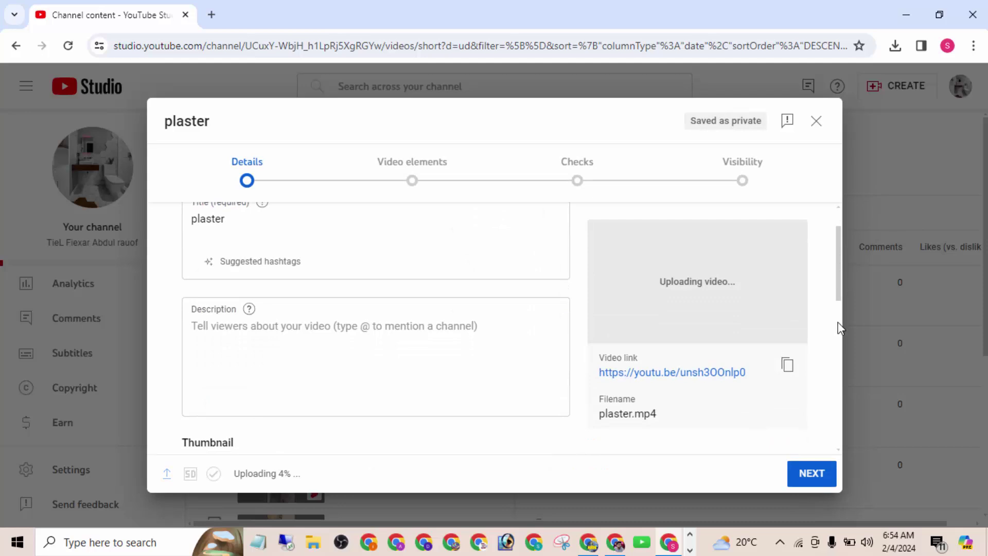
{"action": "left_click_drag", "start_coordinate": [839, 289], "coordinate": [814, 249]}
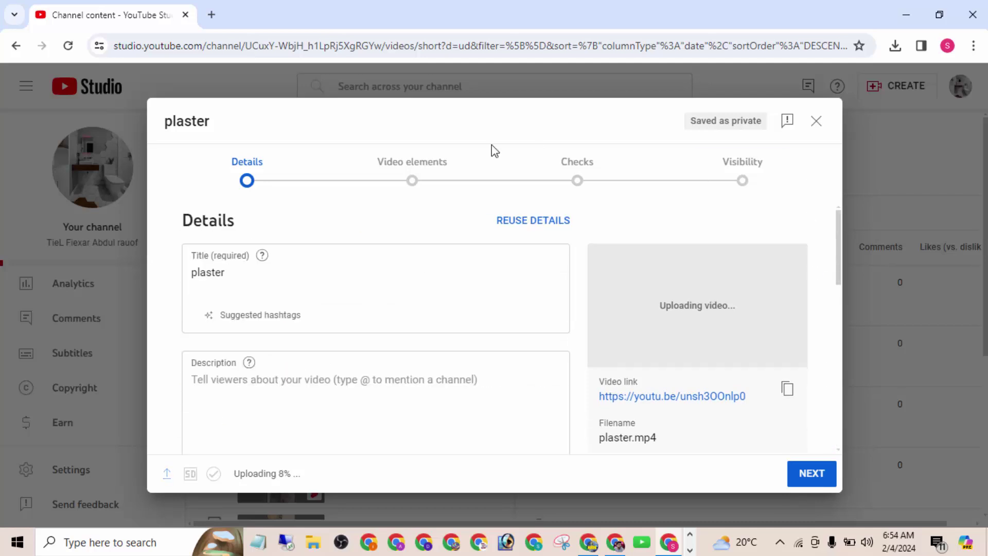
{"action": "left_click", "coordinate": [389, 216]}
{"action": "left_click", "coordinate": [810, 475]}
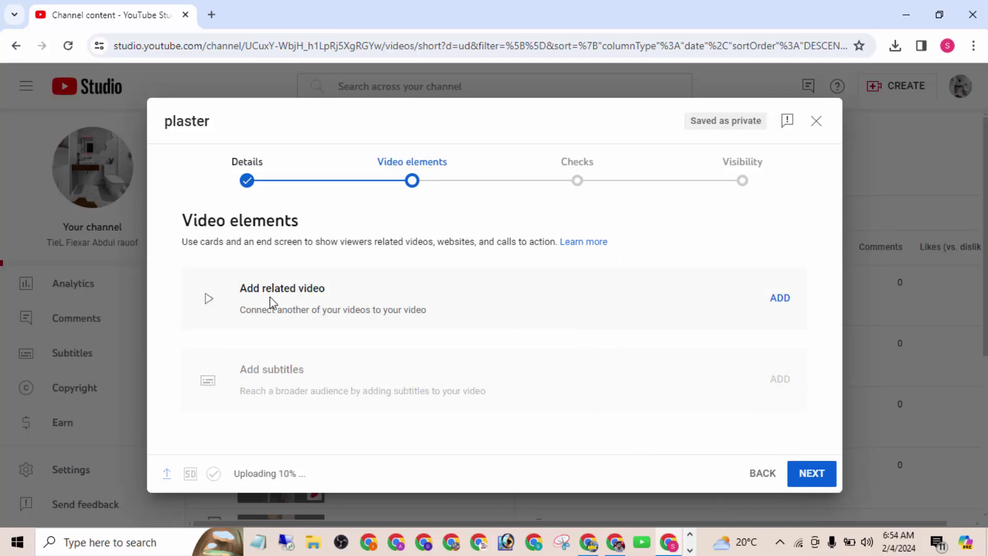
Examine the Checks and Visibility stages of the plaster upload without changing any options.
{"action": "left_click", "coordinate": [804, 475]}
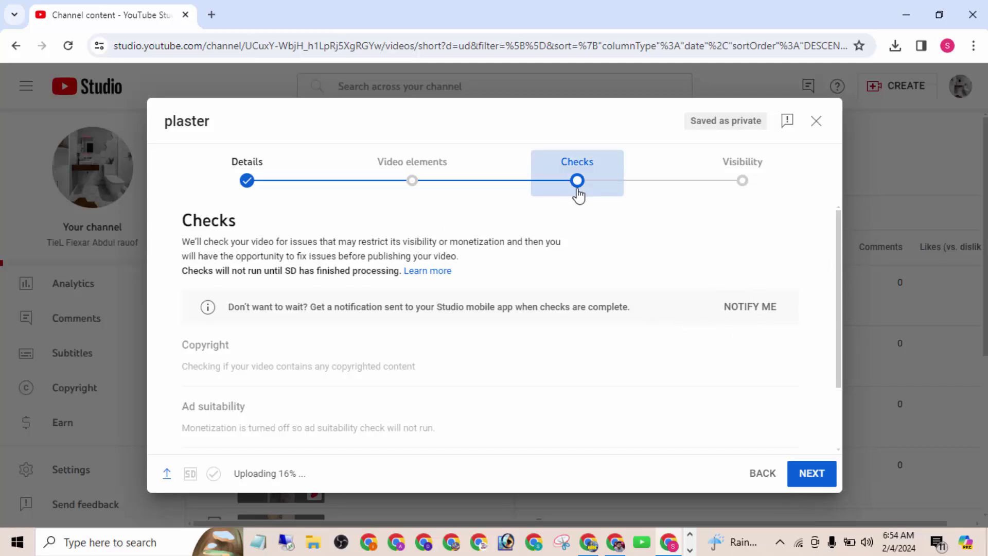
{"action": "scroll", "coordinate": [835, 442], "scroll_direction": "down", "scroll_amount": 2}
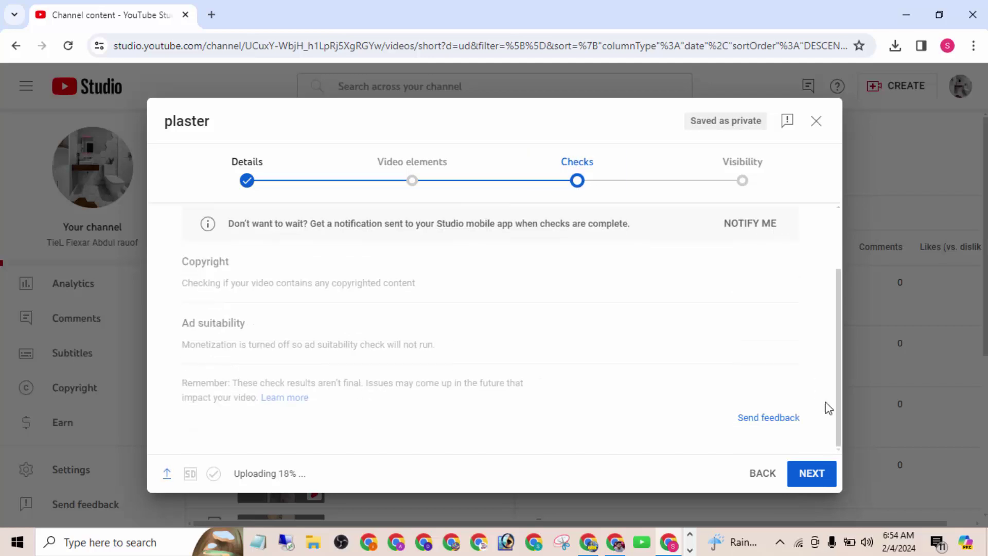
{"action": "scroll", "coordinate": [834, 452], "scroll_direction": "up", "scroll_amount": 2}
{"action": "left_click", "coordinate": [752, 174]}
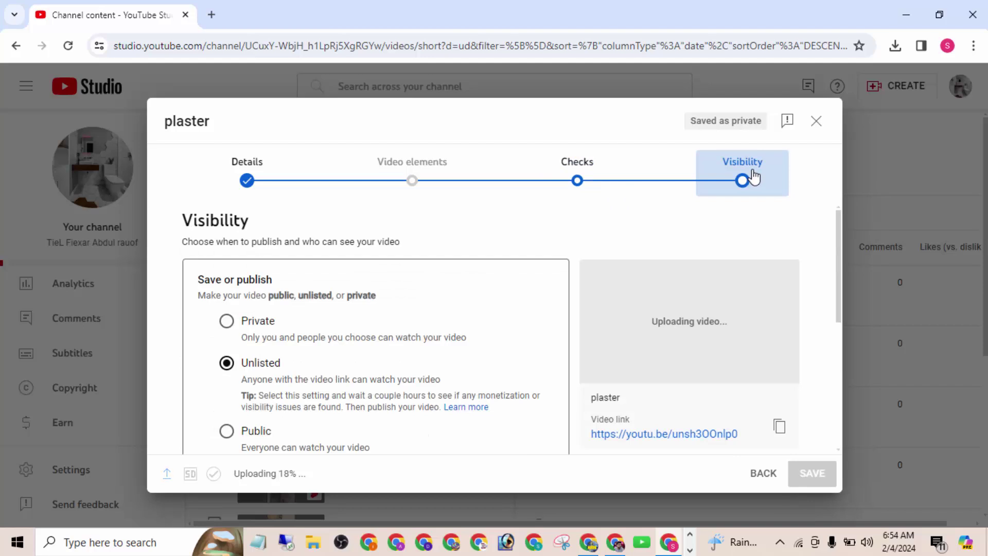
{"action": "left_click_drag", "start_coordinate": [838, 230], "coordinate": [828, 426]}
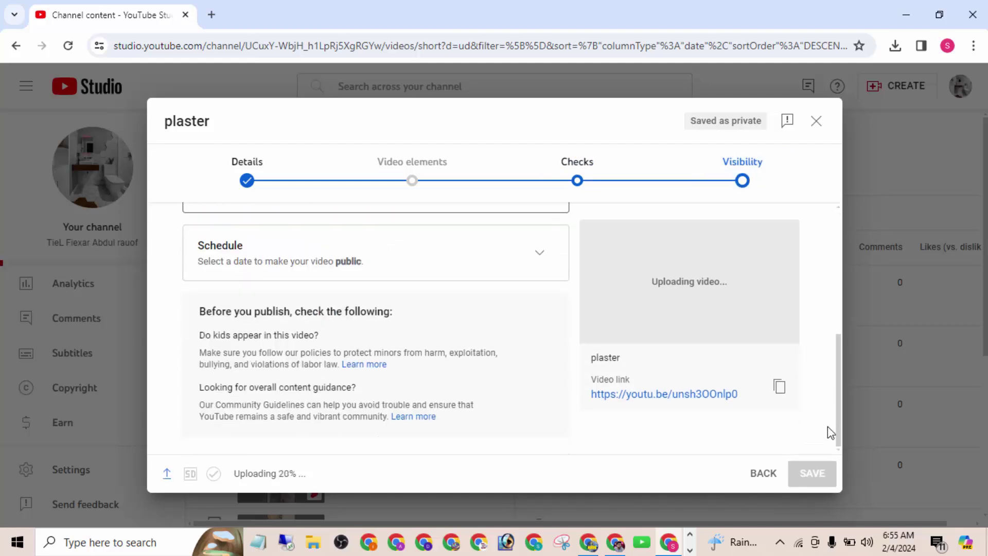
{"action": "left_click", "coordinate": [687, 551]}
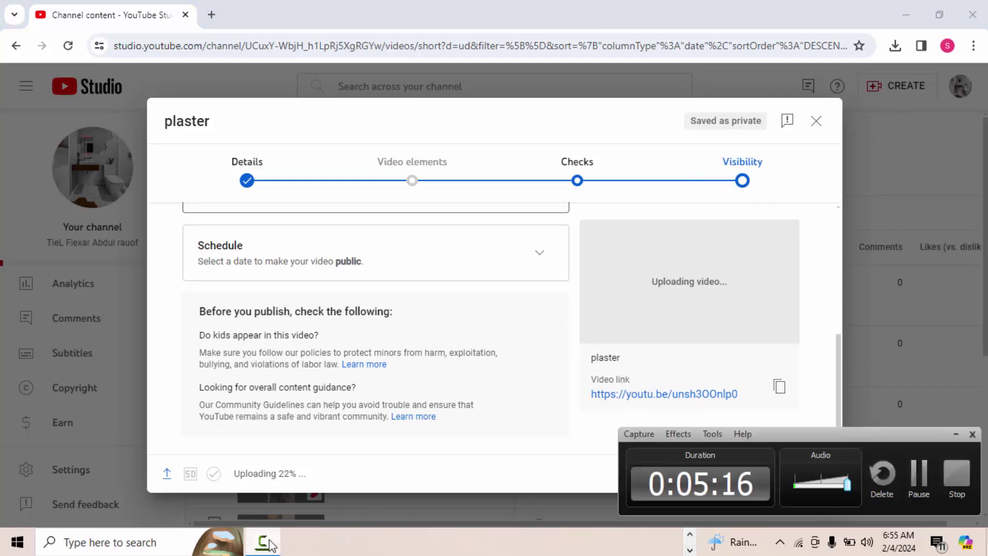
{"action": "left_click", "coordinate": [264, 541]}
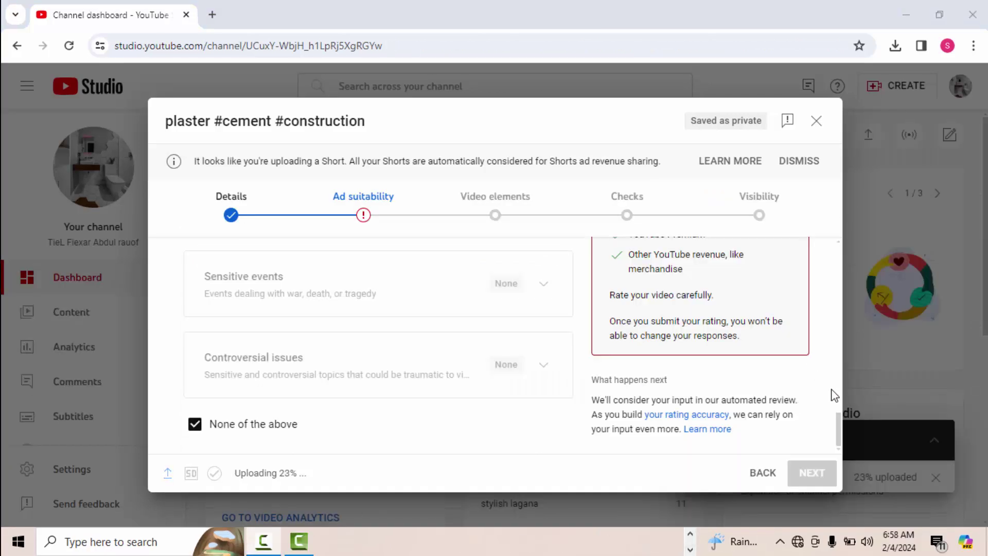
Review the Details and Ad suitability stages of the plaster upload and try to submit its Safe for ads rating.
{"action": "left_click_drag", "start_coordinate": [839, 415], "coordinate": [836, 260]}
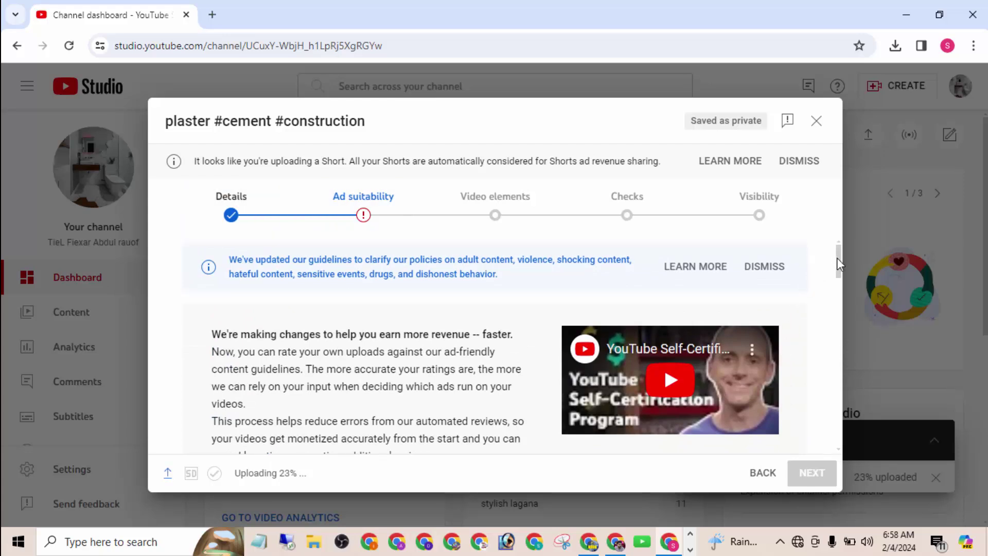
{"action": "left_click", "coordinate": [234, 206]}
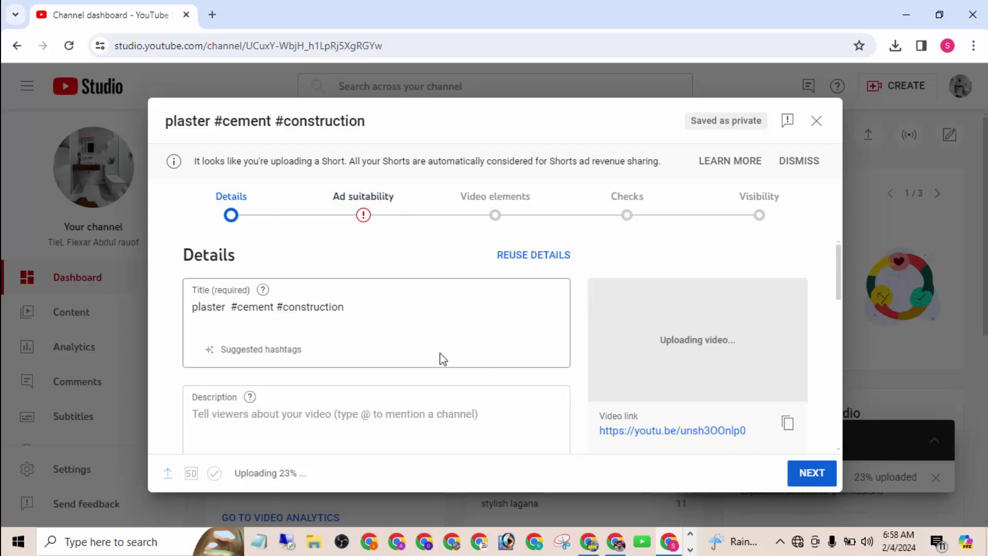
{"action": "left_click", "coordinate": [351, 210]}
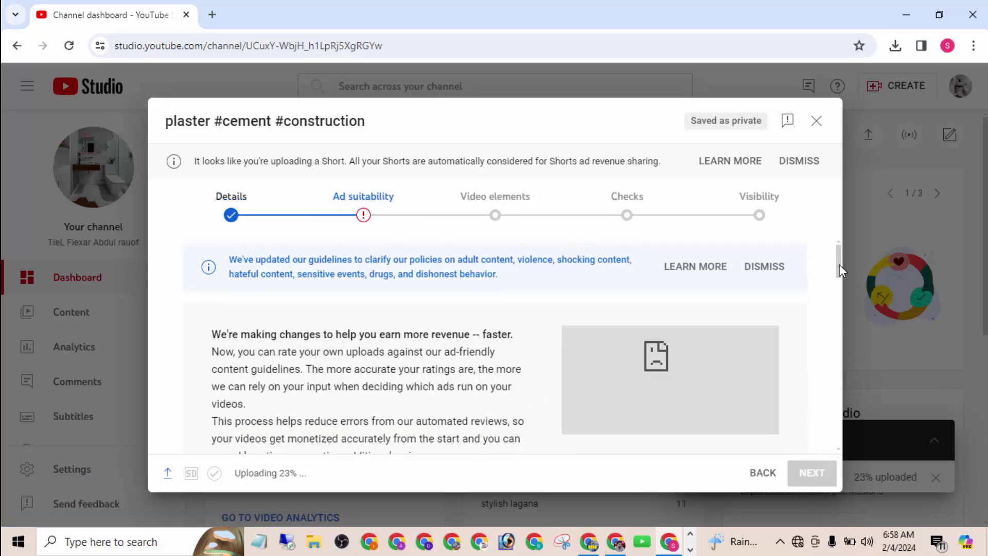
{"action": "left_click_drag", "start_coordinate": [840, 275], "coordinate": [836, 342]}
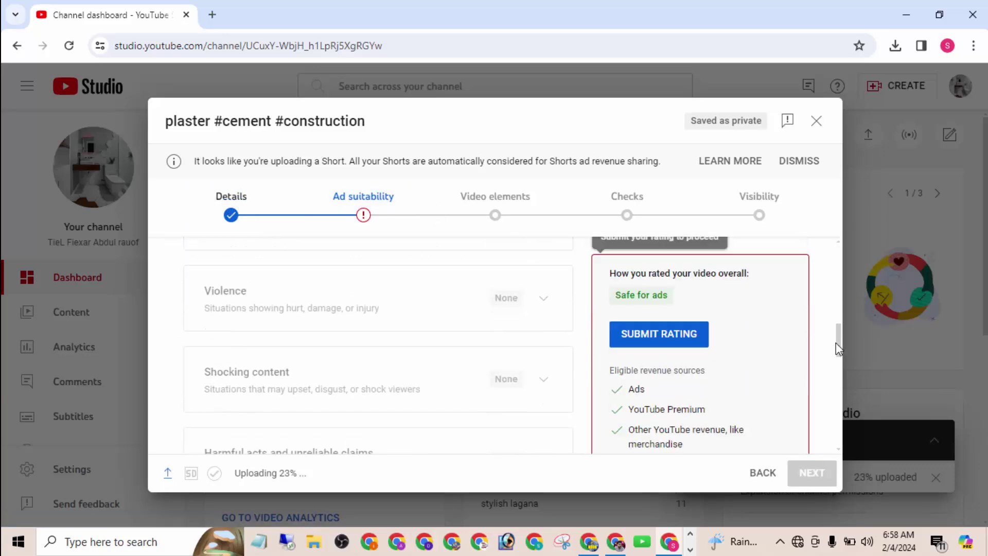
{"action": "left_click", "coordinate": [682, 350]}
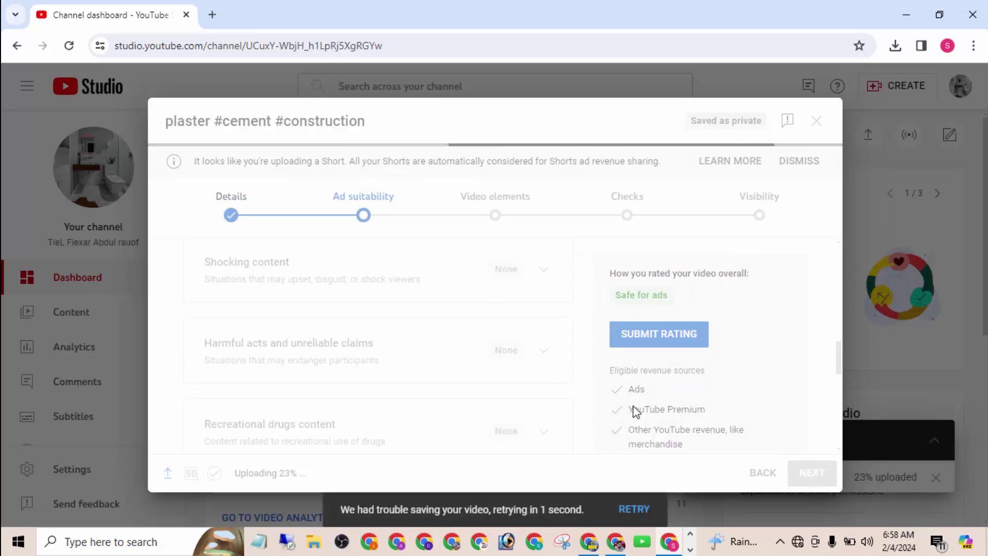
Reconnect the computer to the Wi-Fi network and dismiss the video-saving error alert.
{"action": "left_click", "coordinate": [798, 546]}
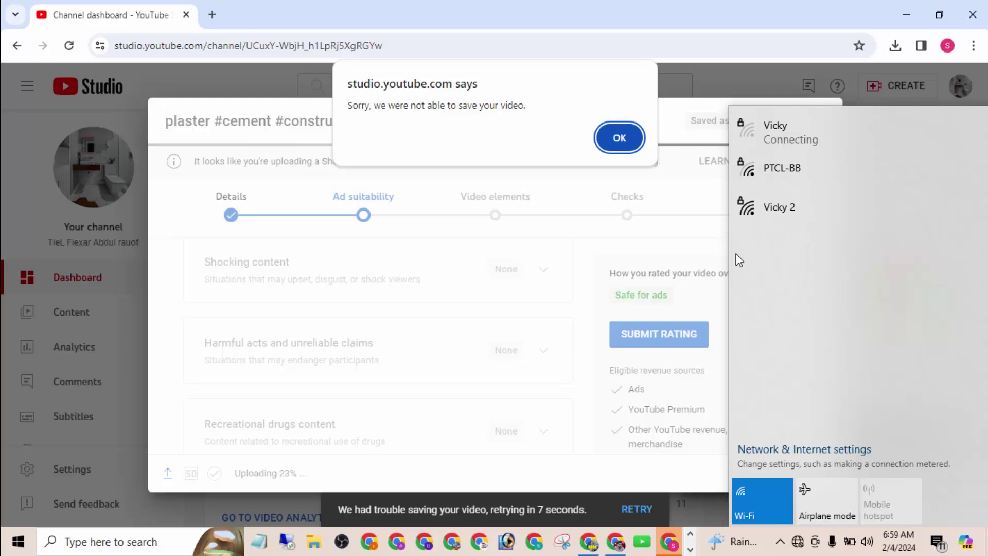
{"action": "left_click", "coordinate": [790, 141]}
{"action": "left_click", "coordinate": [647, 227]}
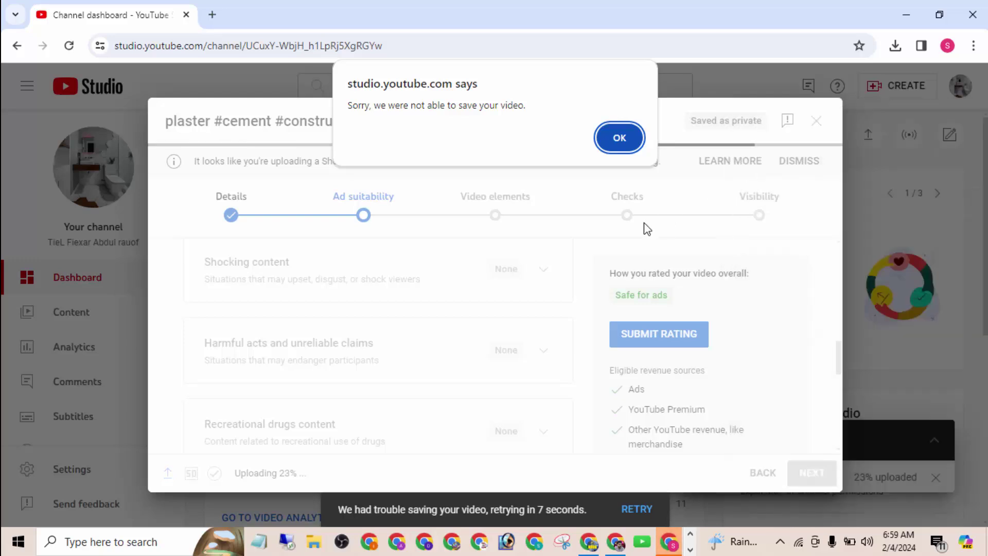
{"action": "left_click", "coordinate": [620, 137]}
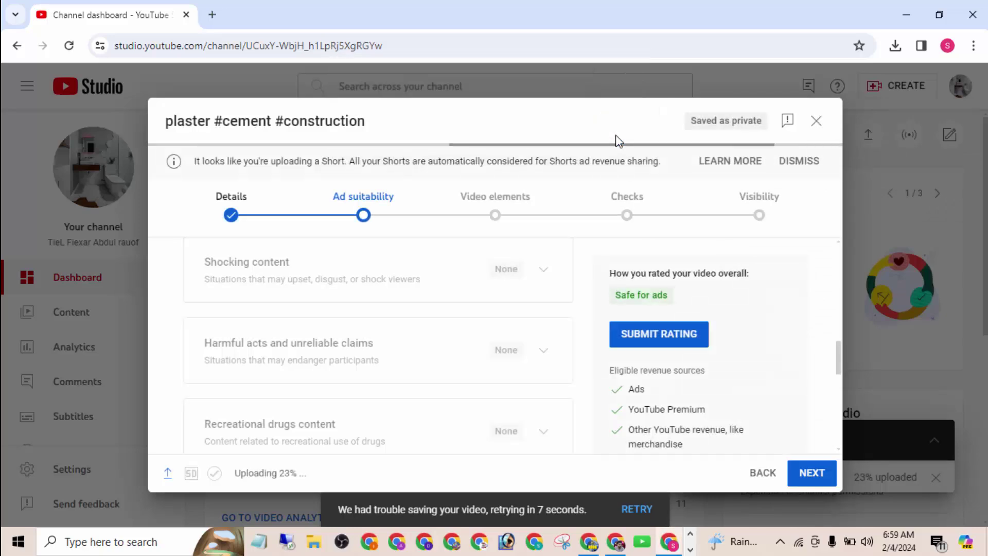
Submit the Safe for ads rating and save the plaster upload with Unlisted visibility, closing the upload summary.
{"action": "left_click", "coordinate": [693, 340]}
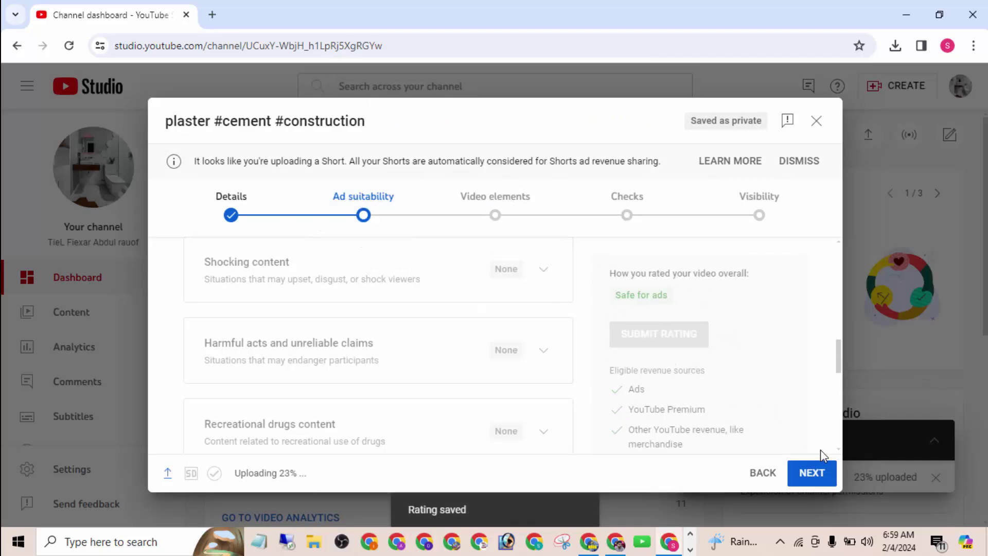
{"action": "left_click", "coordinate": [812, 474]}
{"action": "left_click", "coordinate": [812, 473]}
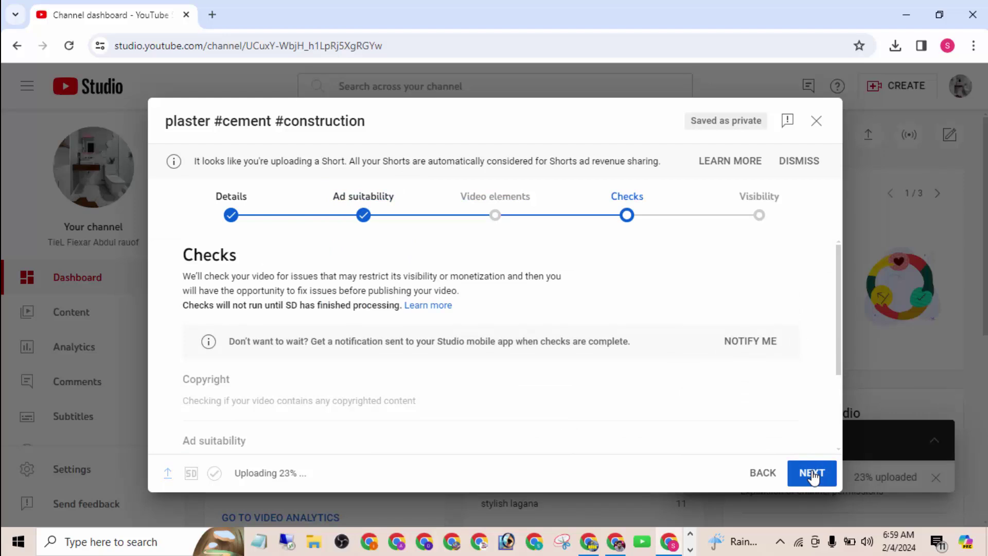
{"action": "left_click", "coordinate": [811, 473]}
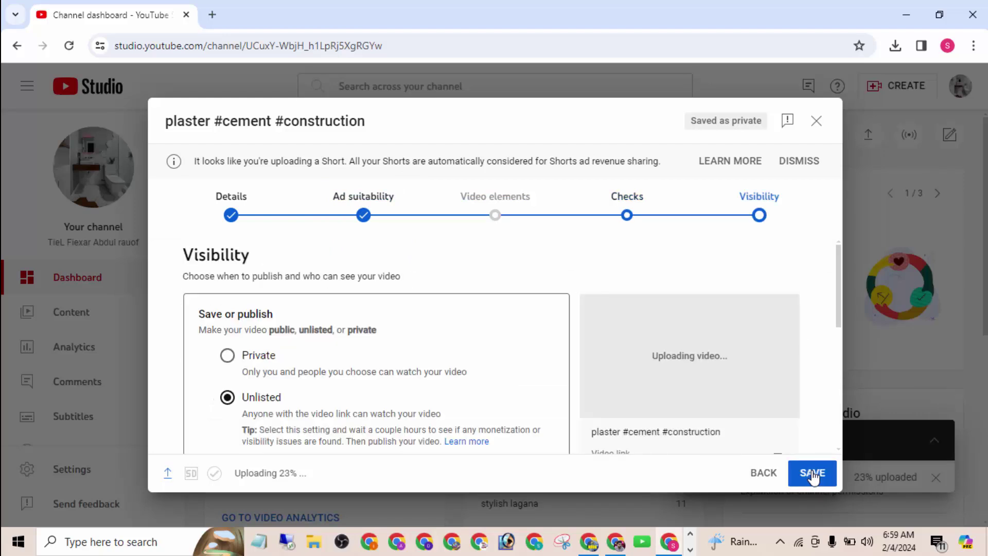
{"action": "left_click", "coordinate": [812, 474]}
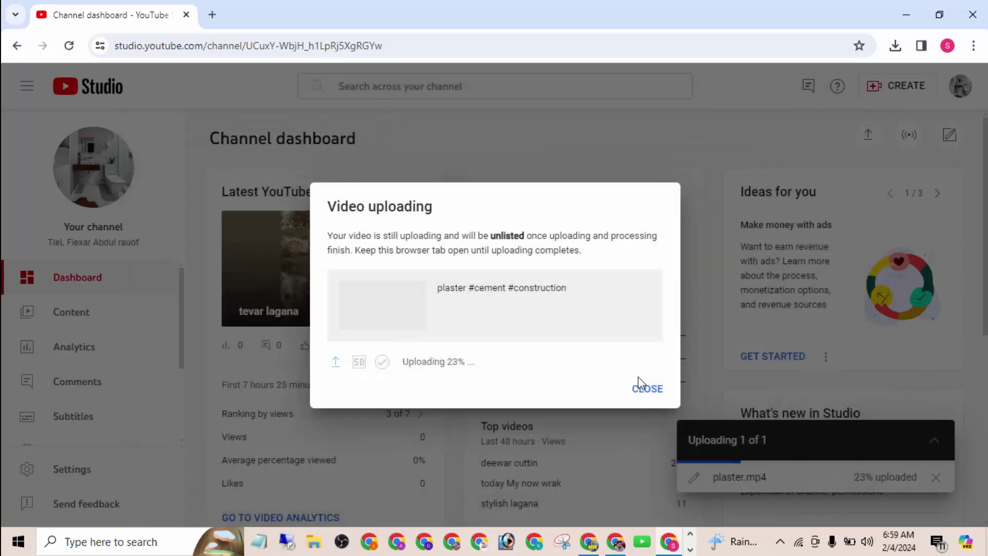
{"action": "left_click", "coordinate": [645, 391]}
Load the channel's Shorts content list and check the monetization status of the listed Shorts.
{"action": "left_click", "coordinate": [93, 318]}
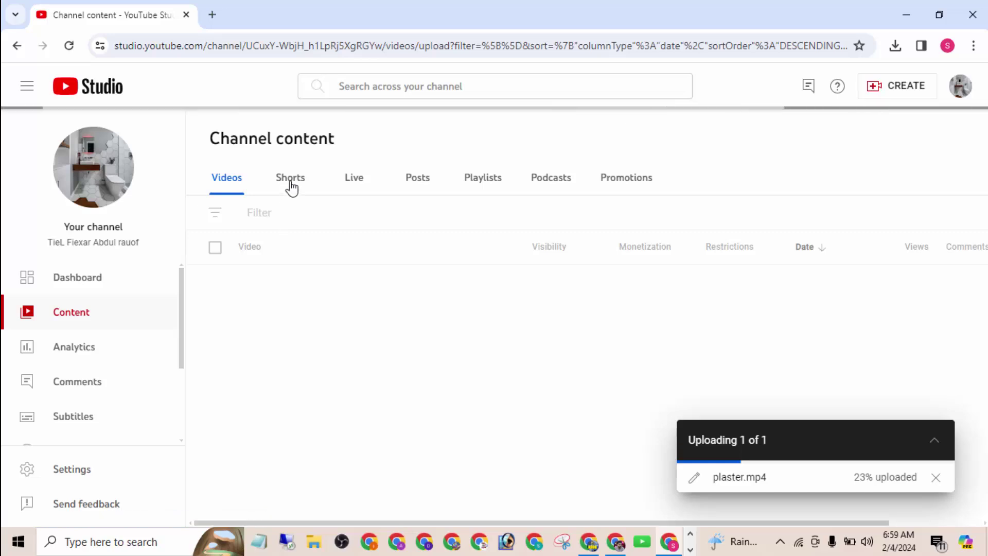
{"action": "left_click", "coordinate": [291, 187]}
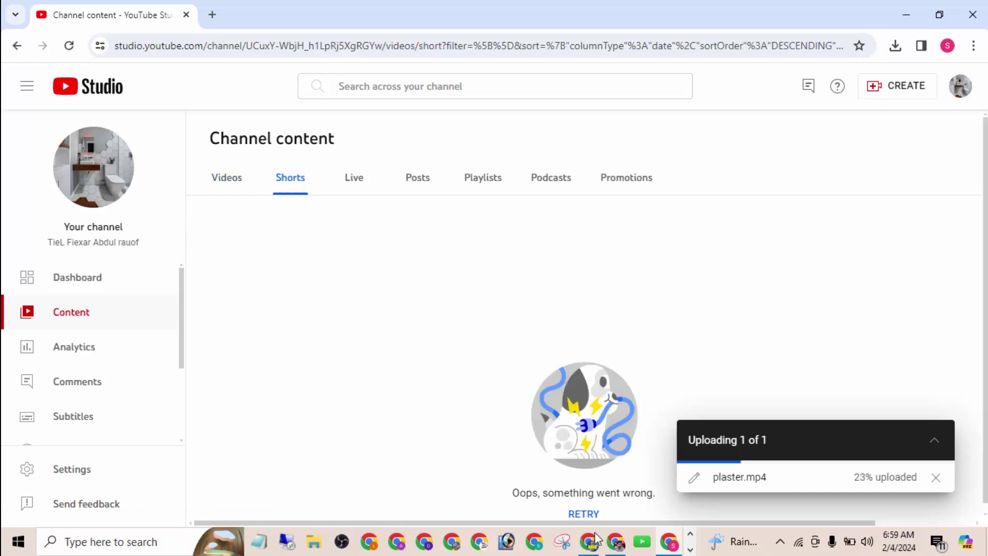
{"action": "left_click", "coordinate": [584, 516]}
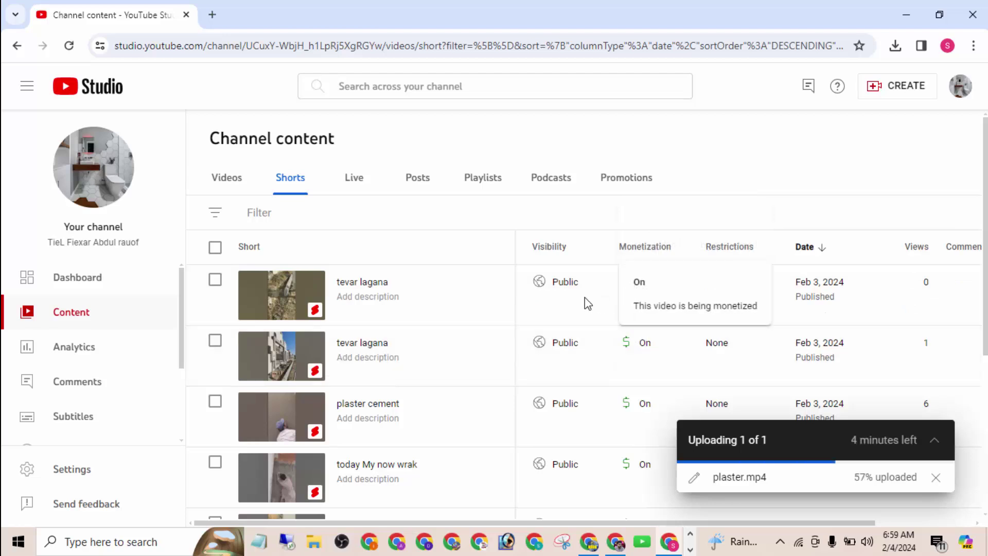
Examine the channel's Earn overview and its Shorts Feed Ads status.
{"action": "left_click_drag", "start_coordinate": [182, 337], "coordinate": [176, 417]}
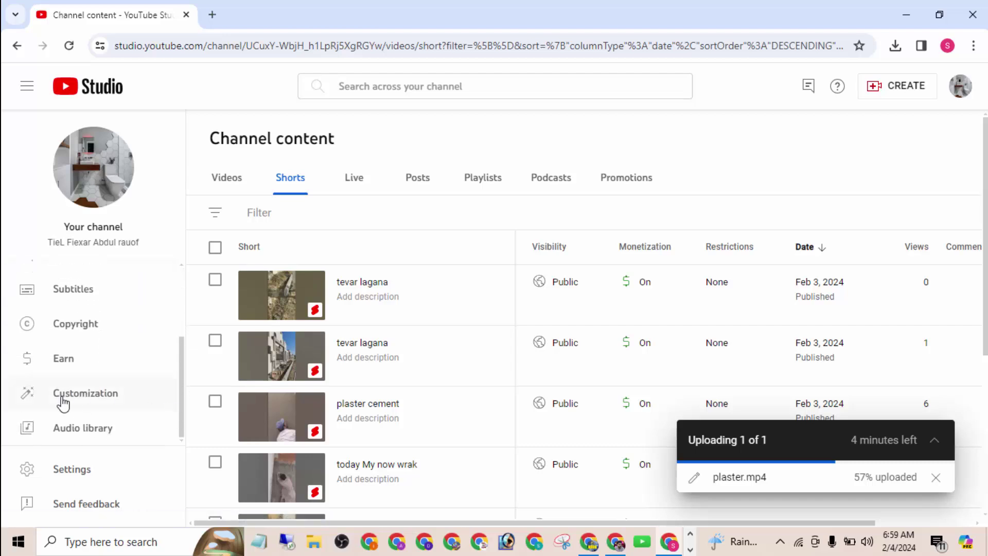
{"action": "left_click", "coordinate": [73, 363]}
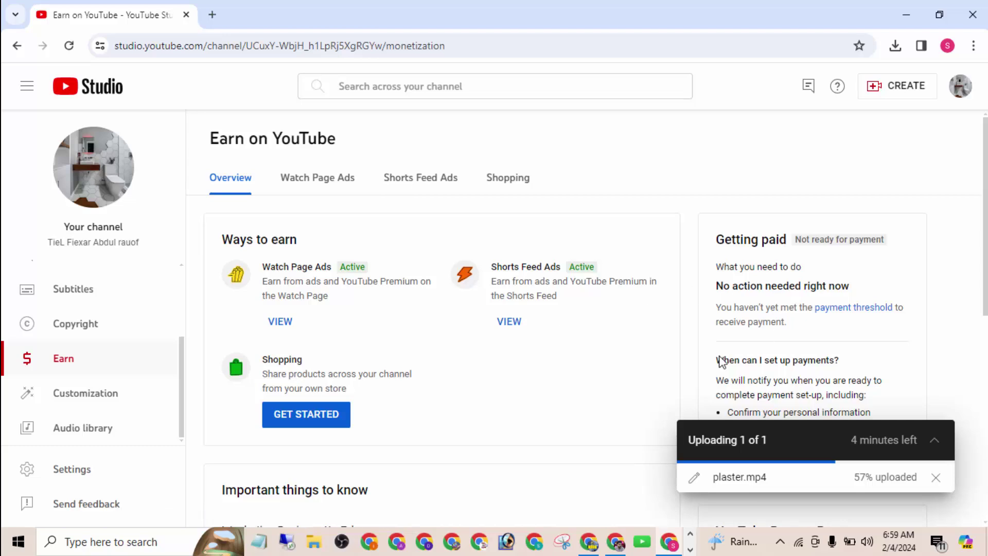
{"action": "left_click", "coordinate": [420, 177]}
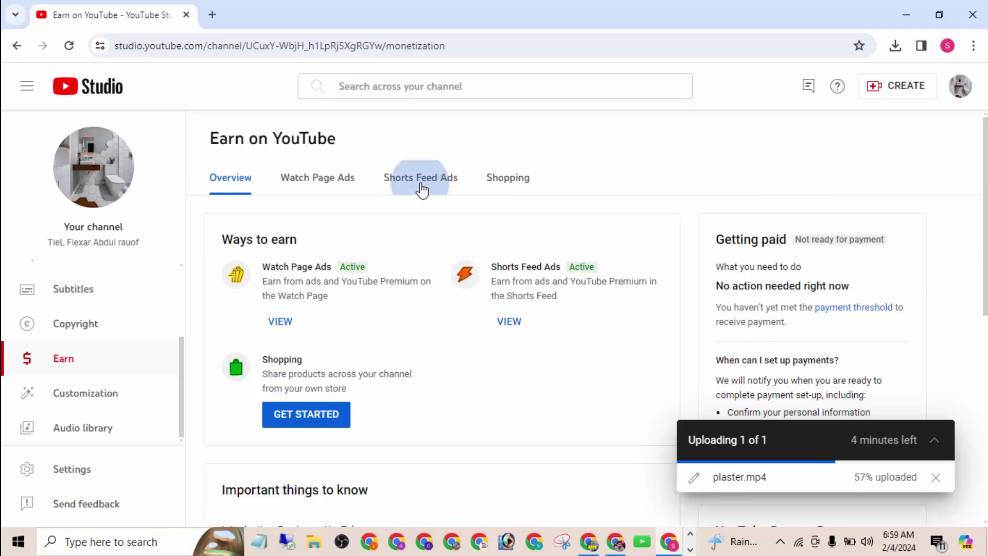
{"action": "scroll", "coordinate": [181, 327], "scroll_direction": "up", "scroll_amount": 3}
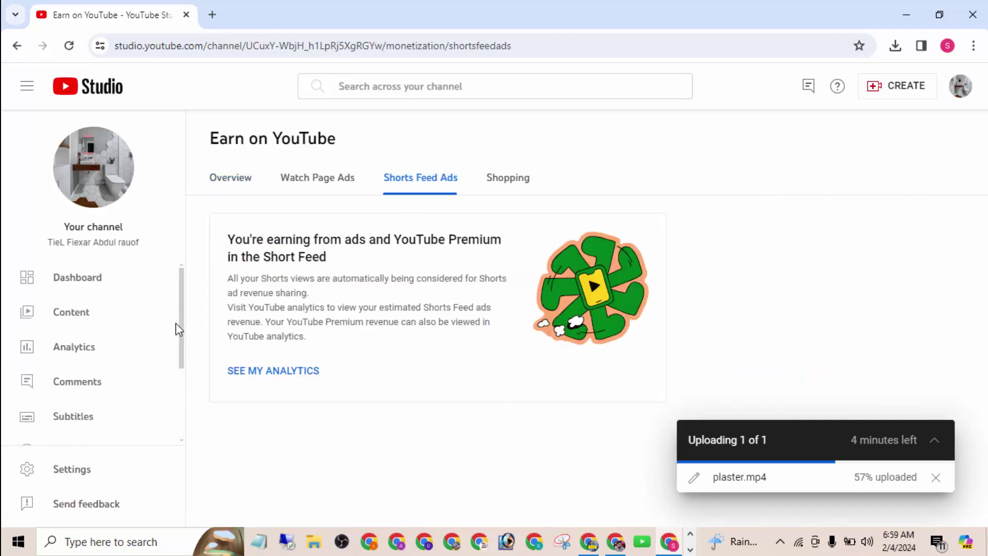
Return to the channel's Shorts content list to check the Monetization column again.
{"action": "left_click", "coordinate": [99, 319]}
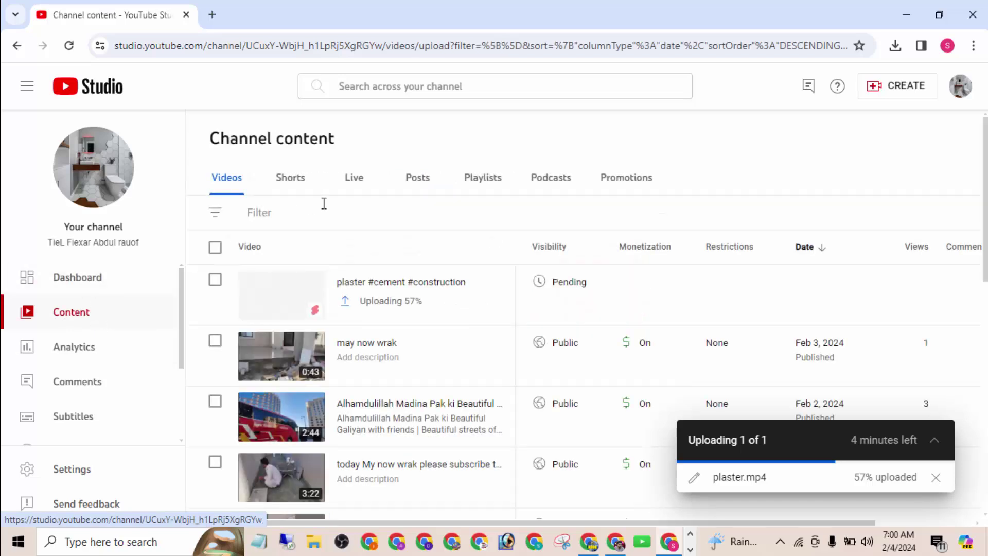
{"action": "left_click", "coordinate": [301, 191]}
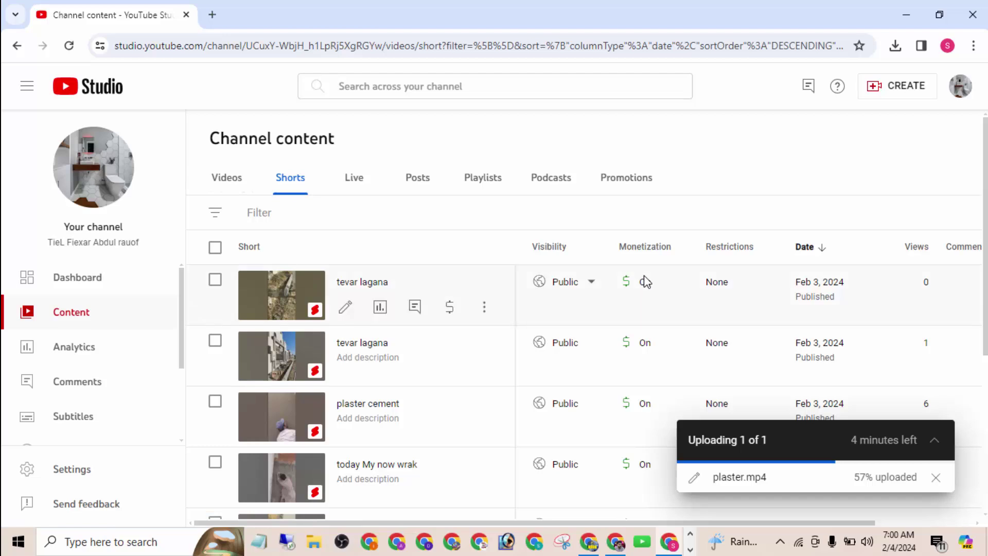